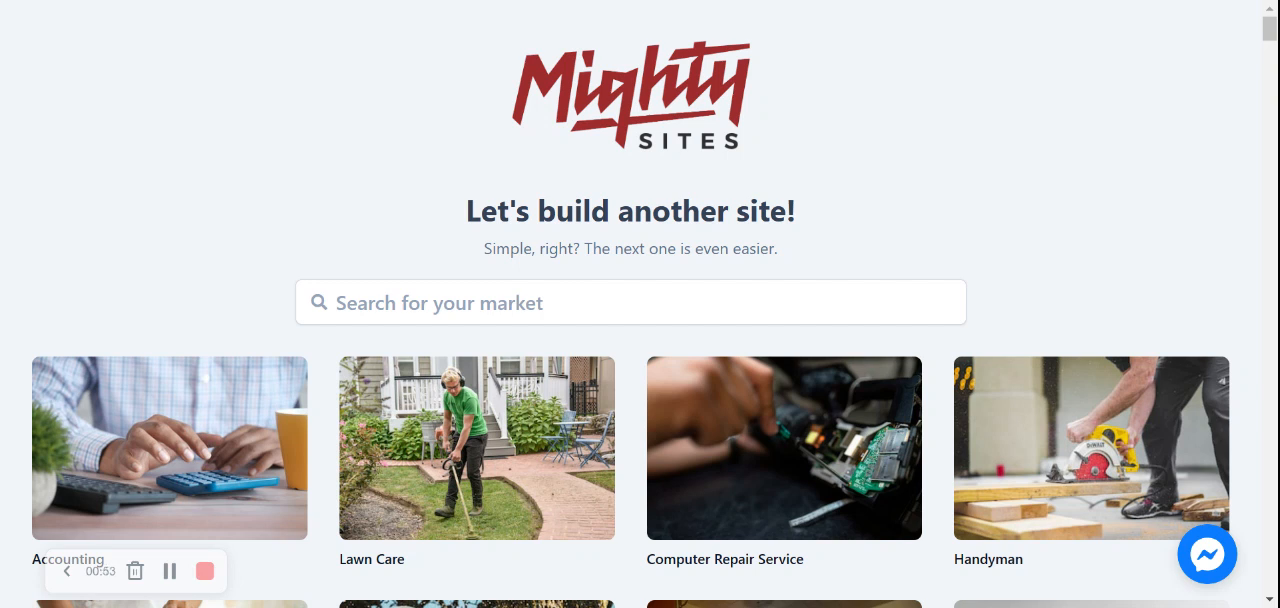
Step: Search the markets for "dance scho" and choose the Dance School template for the new site
{"action": "left_click", "coordinate": [462, 303]}
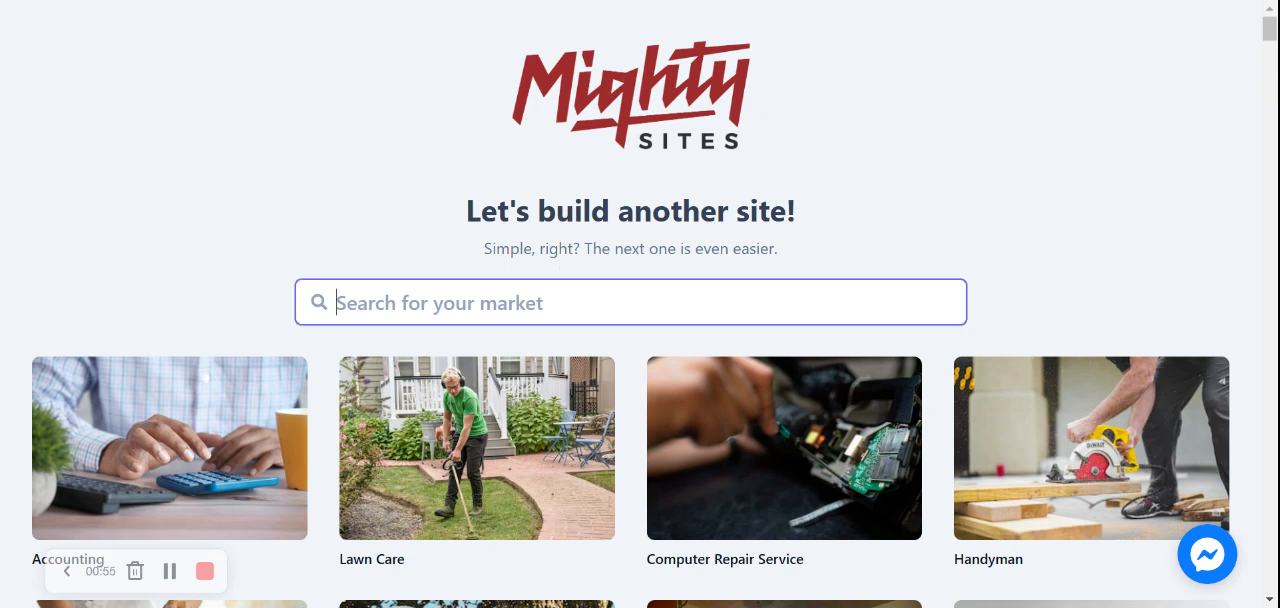
{"action": "type", "text": "dance scho"}
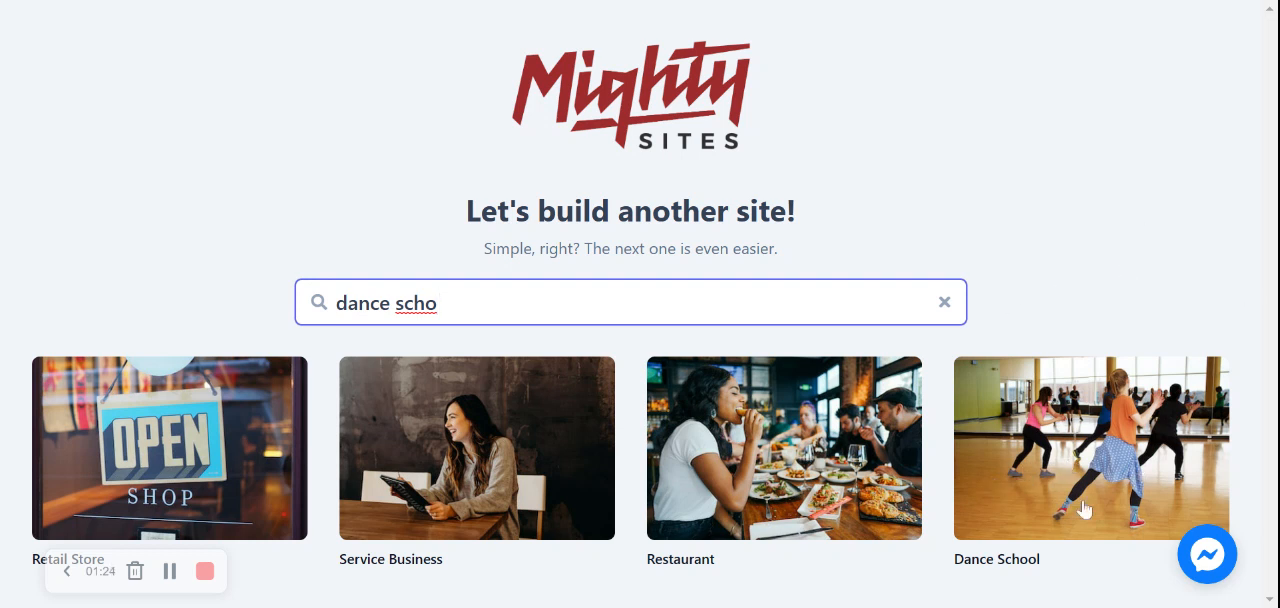
{"action": "left_click", "coordinate": [1087, 442]}
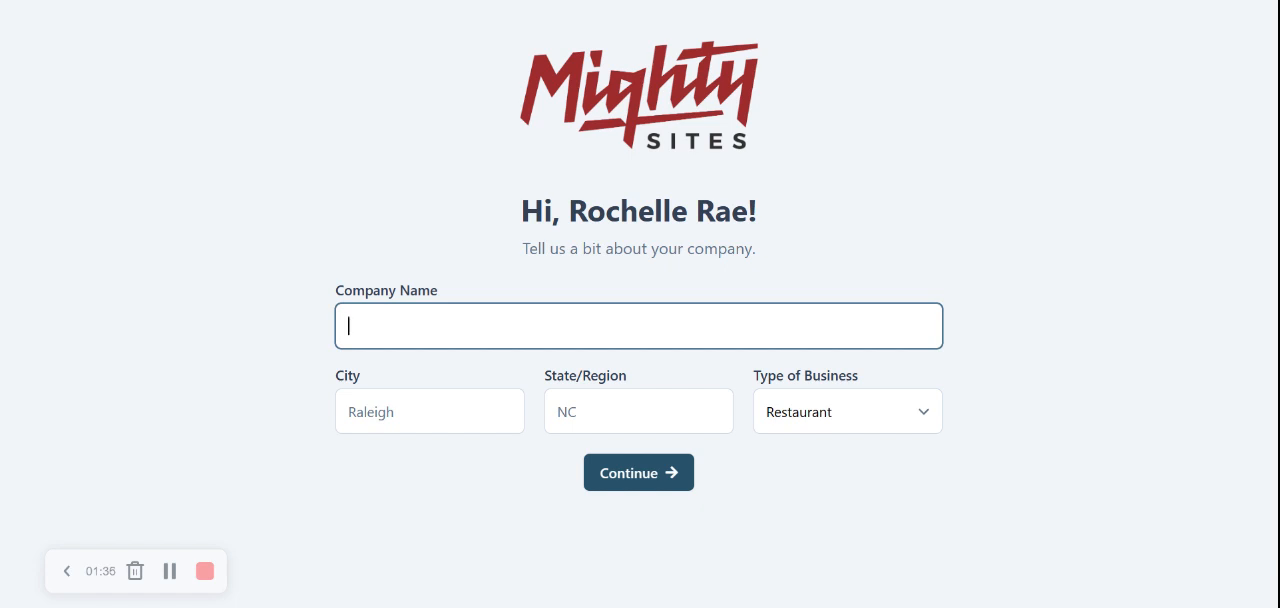
Step: Enter "Rochelle's Dance School" as the company name
{"action": "type", "text": "Rochelle"}
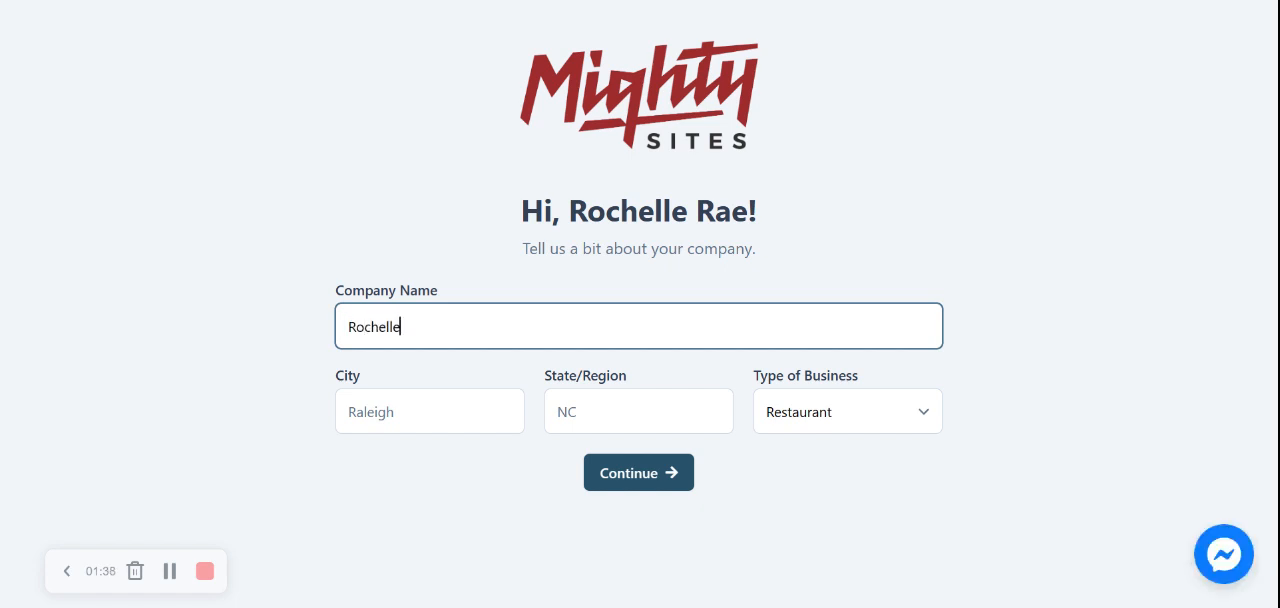
{"action": "type", "text": "'s D"}
{"action": "key", "text": "Tab"}
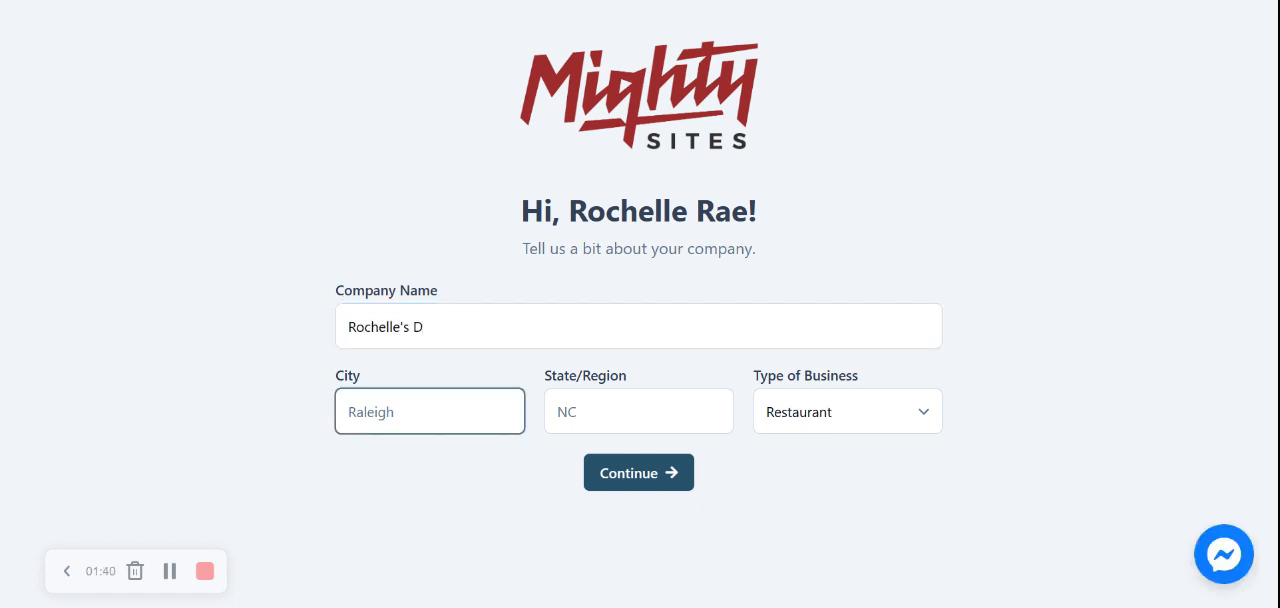
{"action": "left_click", "coordinate": [880, 325]}
{"action": "type", "text": "ance"}
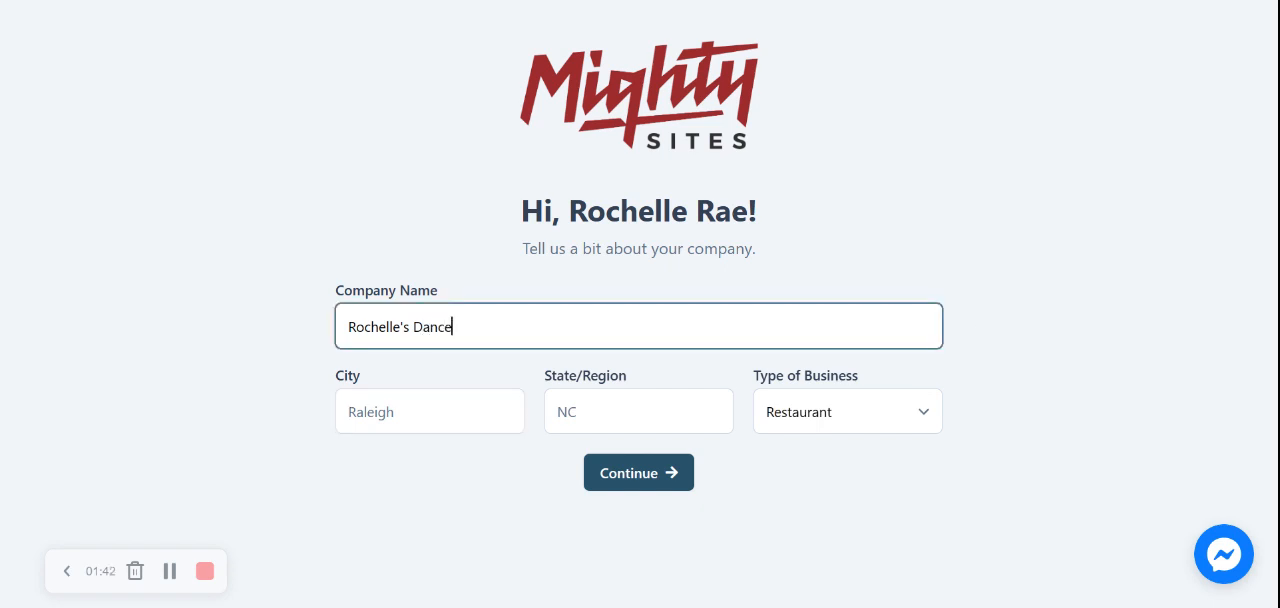
{"action": "type", "text": " School"}
{"action": "key", "text": "Tab"}
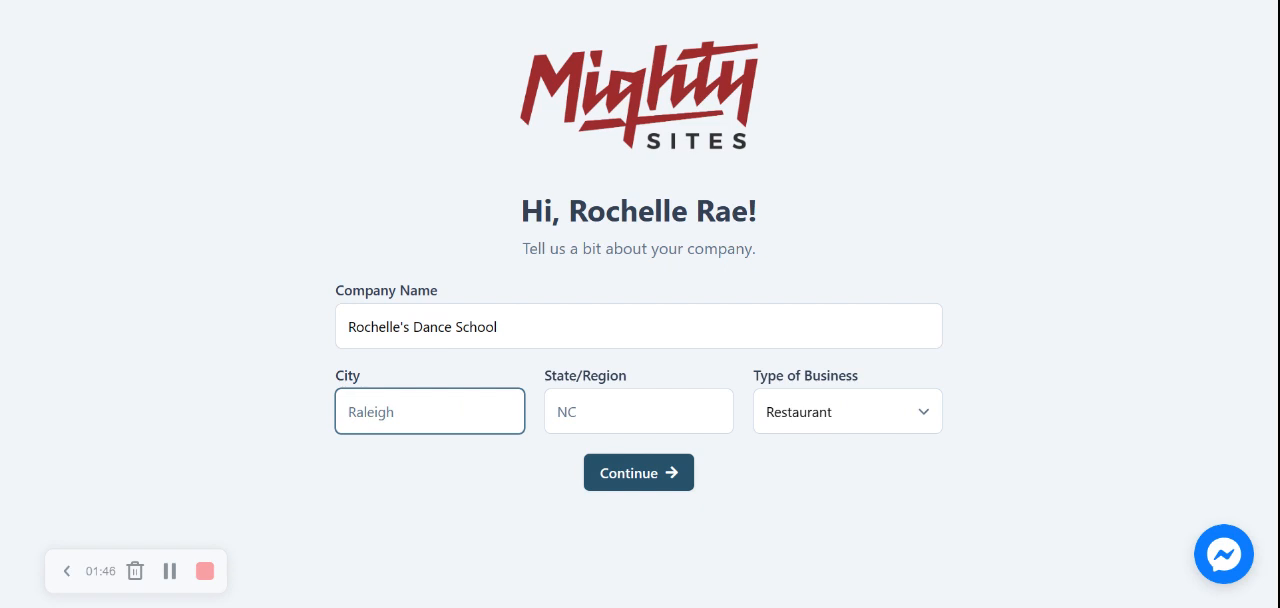
Step: Set the city to Portland and the state to Oregon, choose the type of business, and submit the company details
{"action": "type", "text": "Portland"}
{"action": "key", "text": "Tab"}
{"action": "type", "text": "Oreg"}
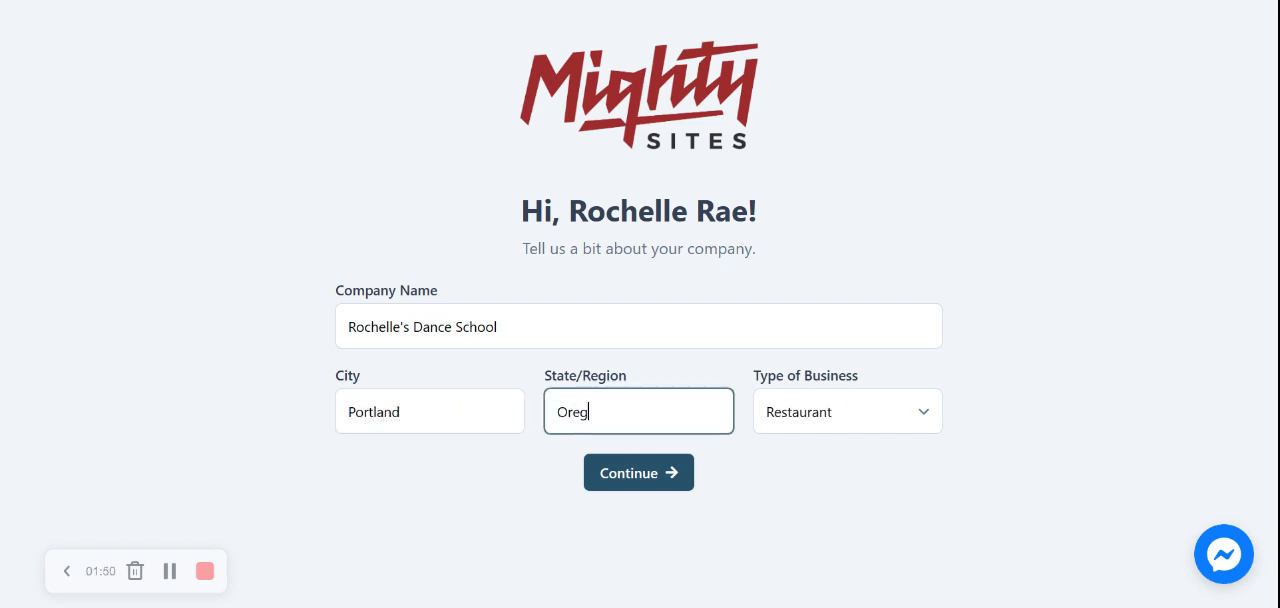
{"action": "type", "text": "on"}
{"action": "left_click", "coordinate": [795, 426]}
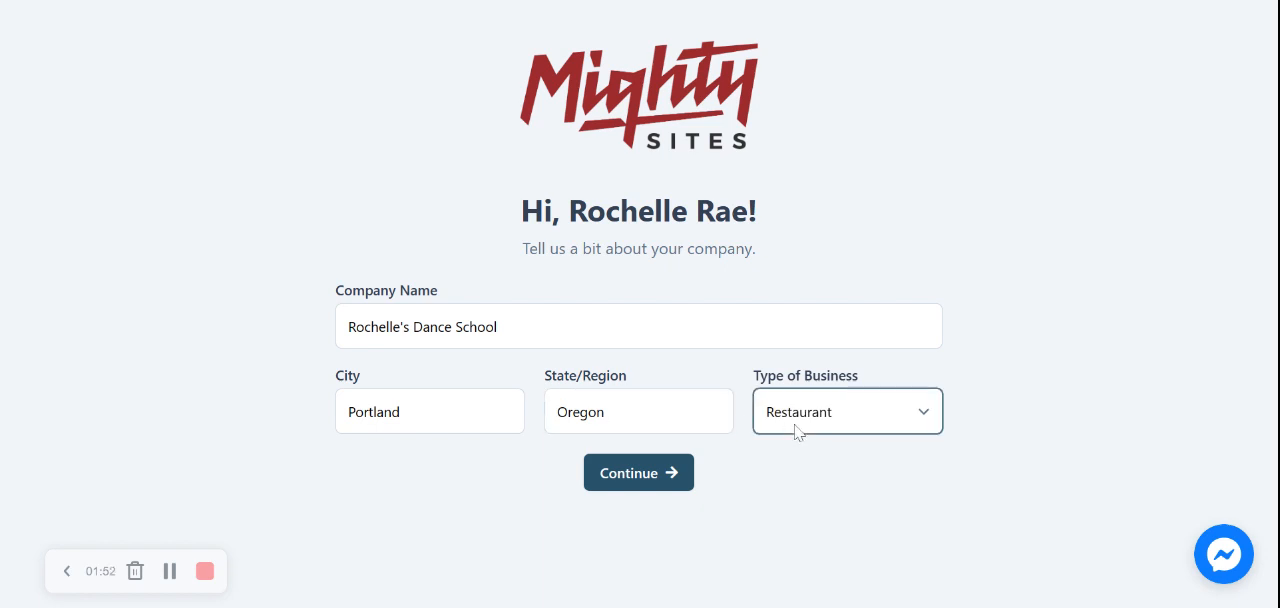
{"action": "left_click", "coordinate": [833, 487]}
{"action": "left_click", "coordinate": [668, 486]}
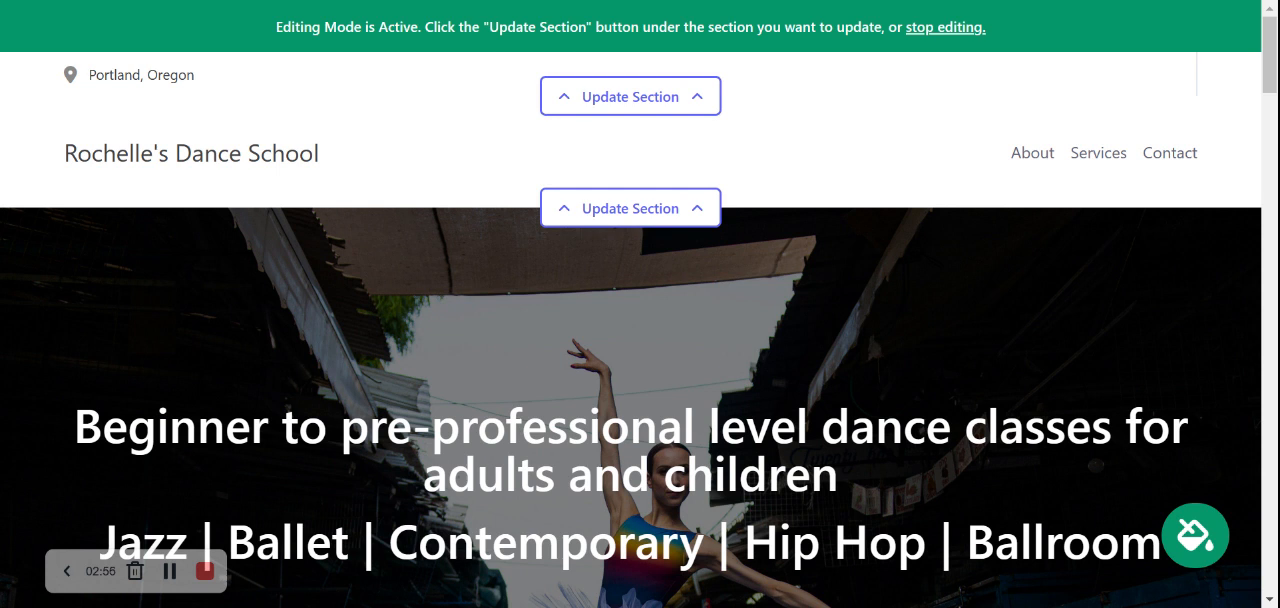
Step: In the contact bar's location settings, enter the organization's e-mail, show it on the site, and enter the phone number
{"action": "left_click", "coordinate": [686, 116]}
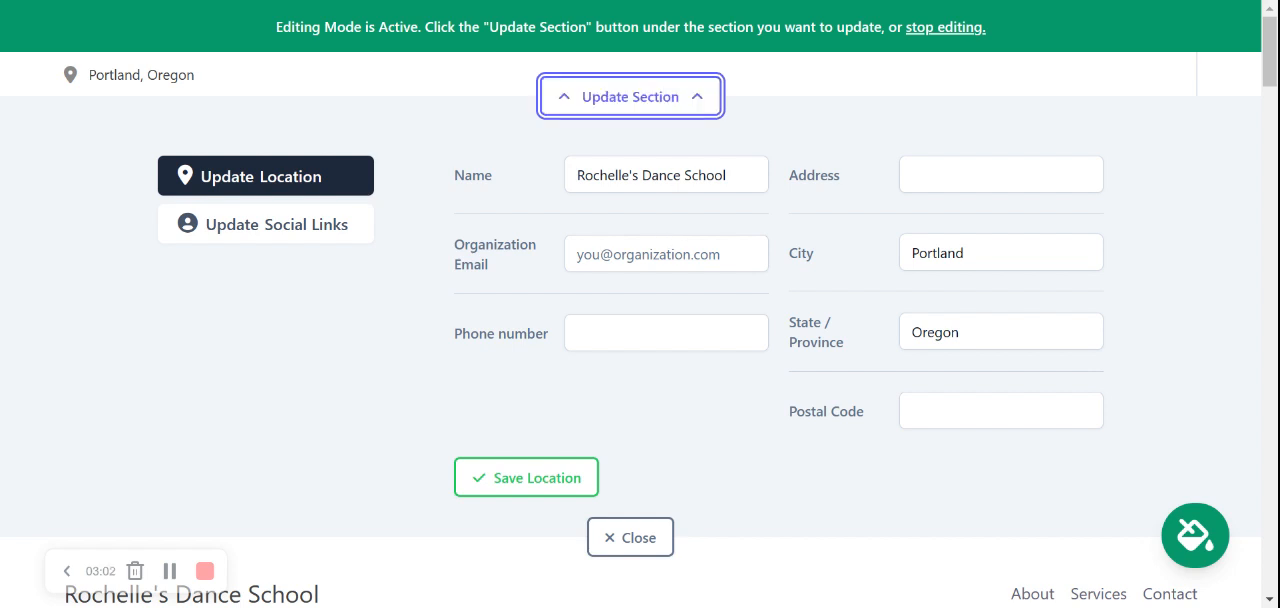
{"action": "left_click", "coordinate": [667, 245]}
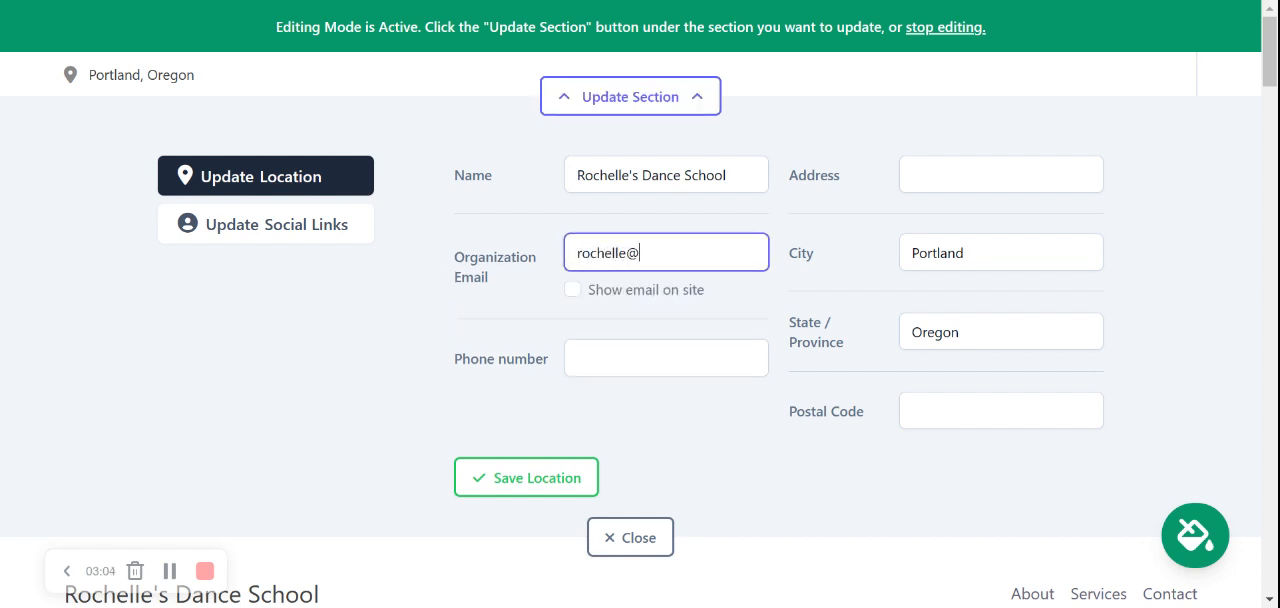
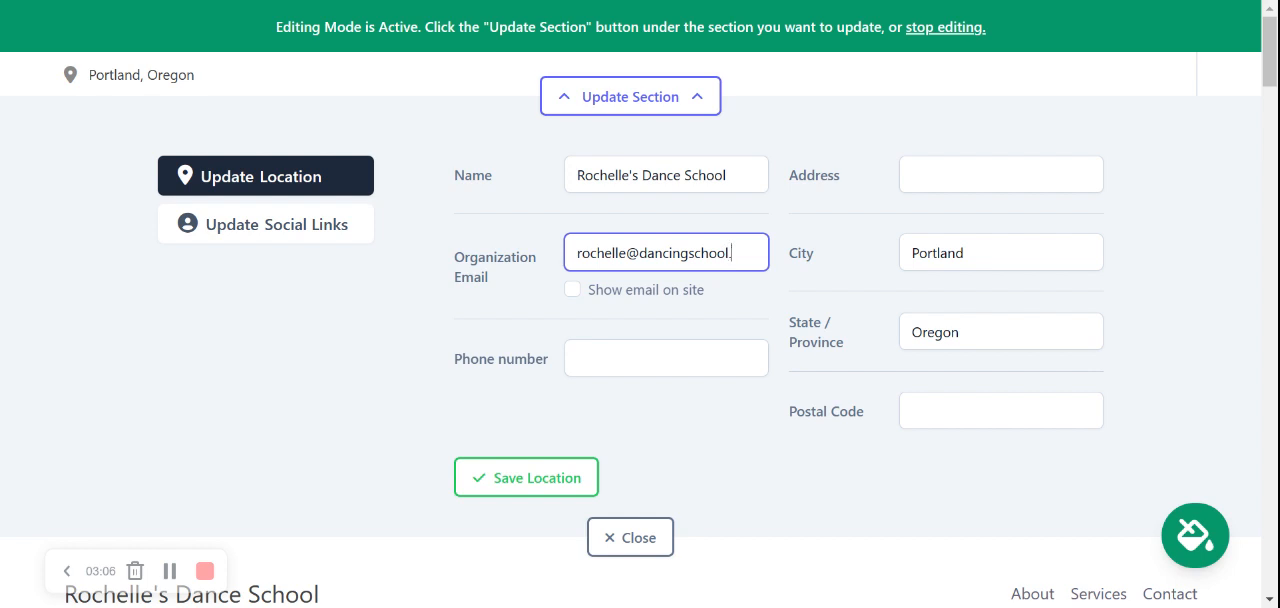
{"action": "left_click", "coordinate": [576, 292]}
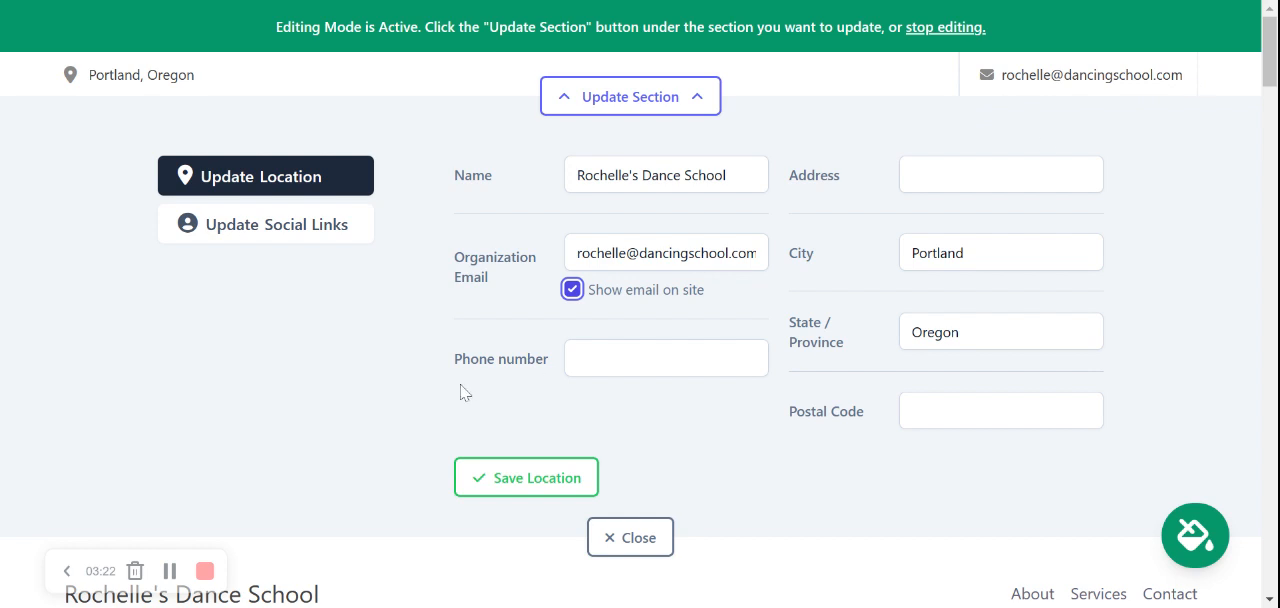
{"action": "key", "text": "Tab"}
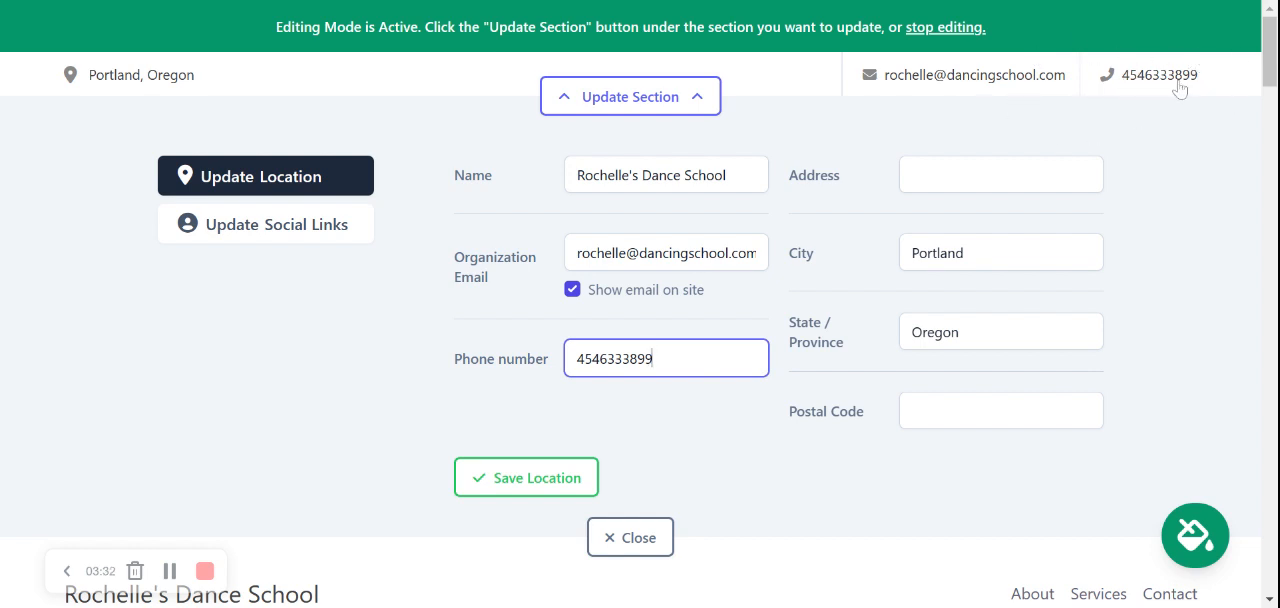
Step: Enter the organization's street address and postal code, and save the location
{"action": "left_click", "coordinate": [982, 186]}
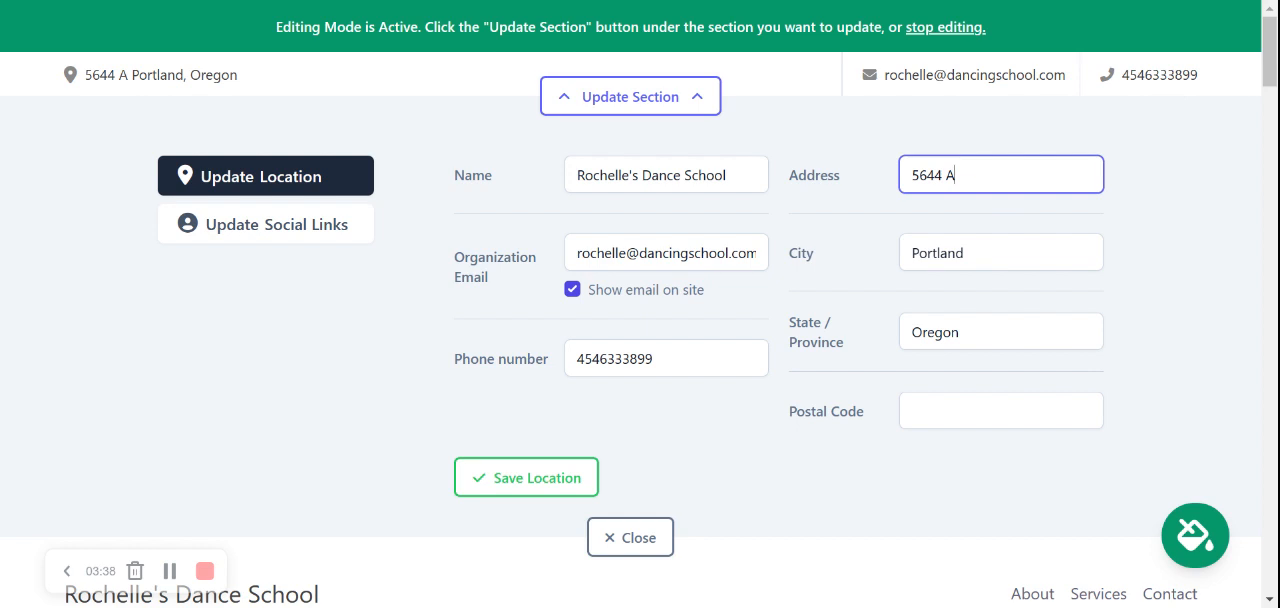
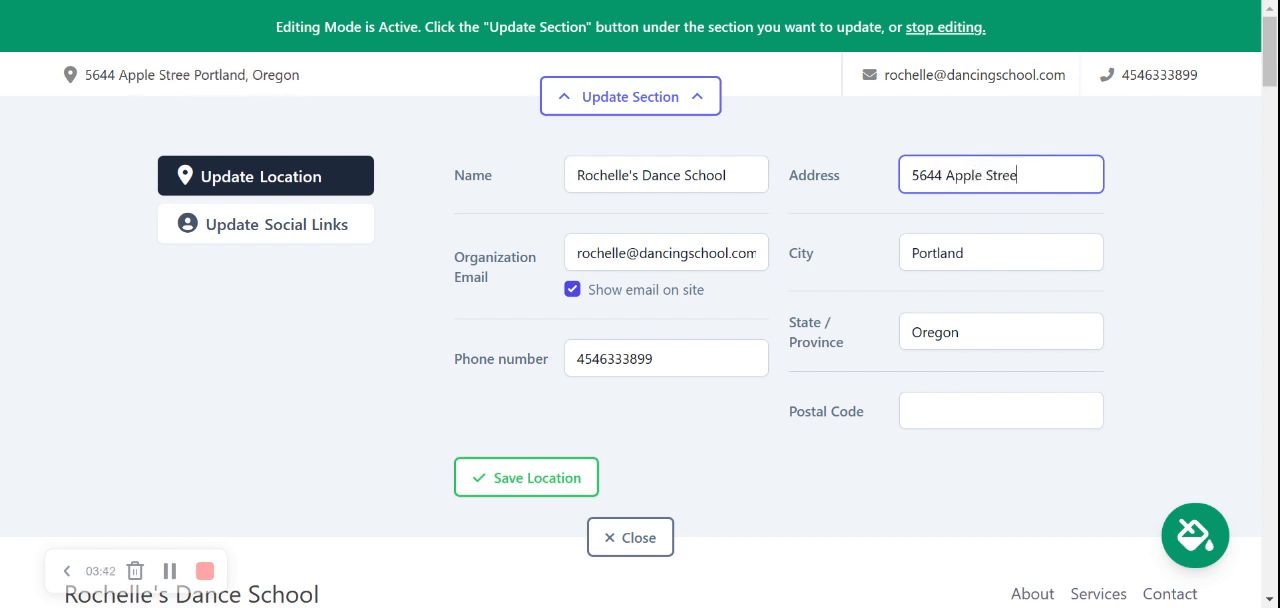
{"action": "left_click", "coordinate": [940, 411]}
{"action": "type", "text": "584443"}
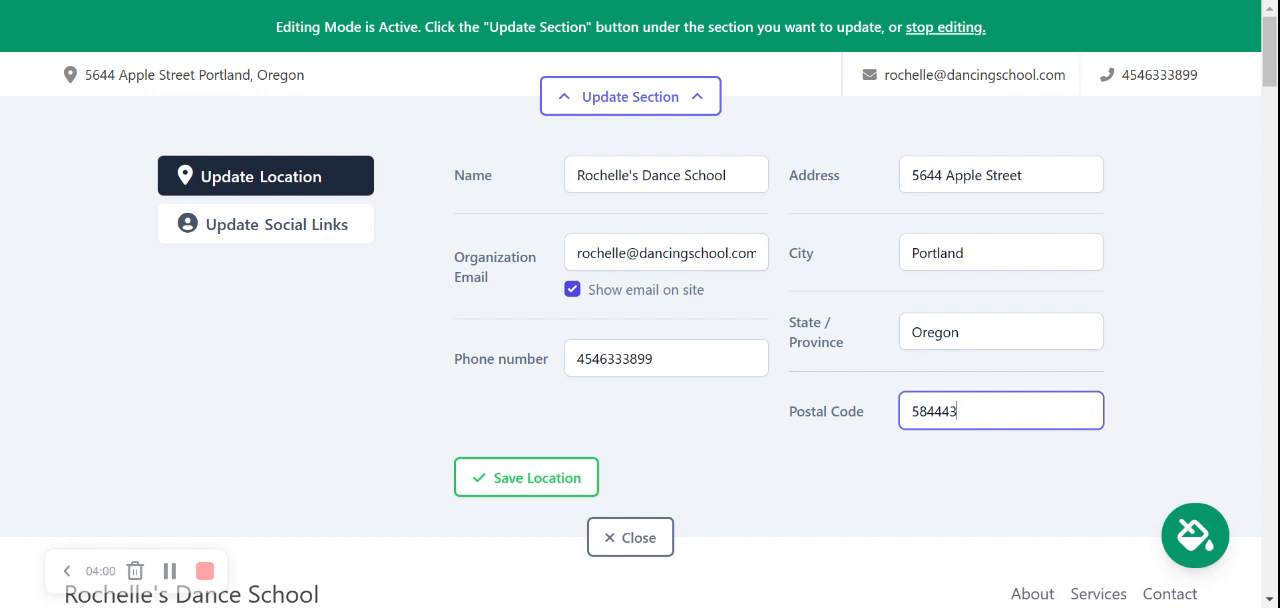
{"action": "left_click", "coordinate": [546, 482]}
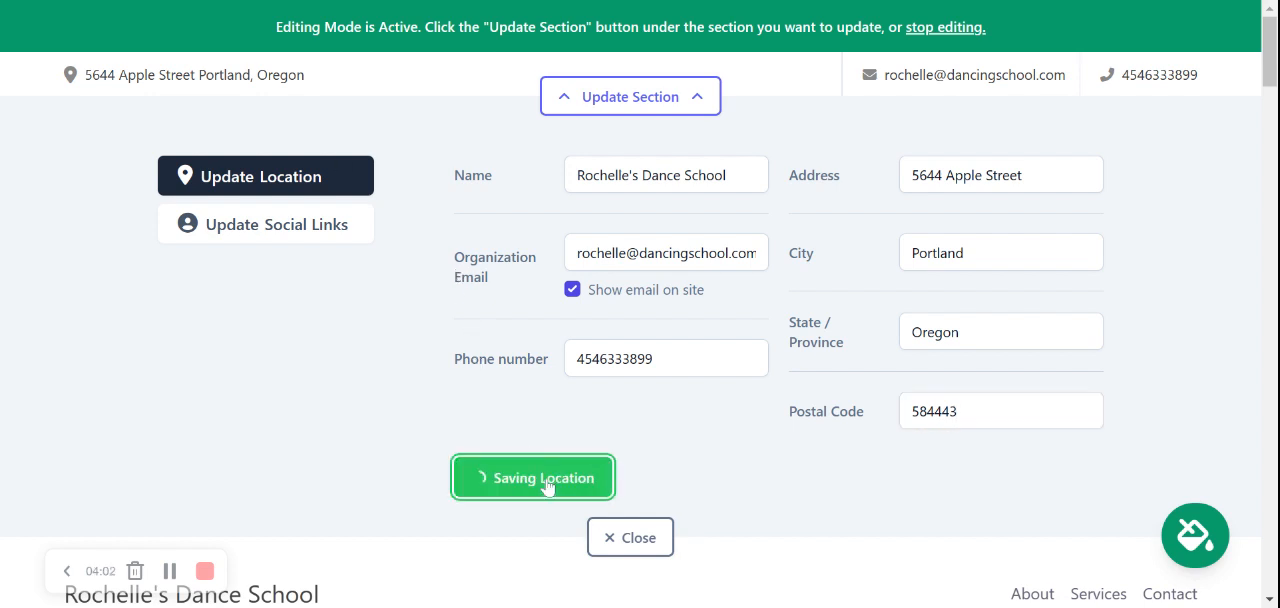
Step: In the contact bar's social links, set Instagram to mightysites and Twitter to mightysites_usa
{"action": "left_click", "coordinate": [316, 226]}
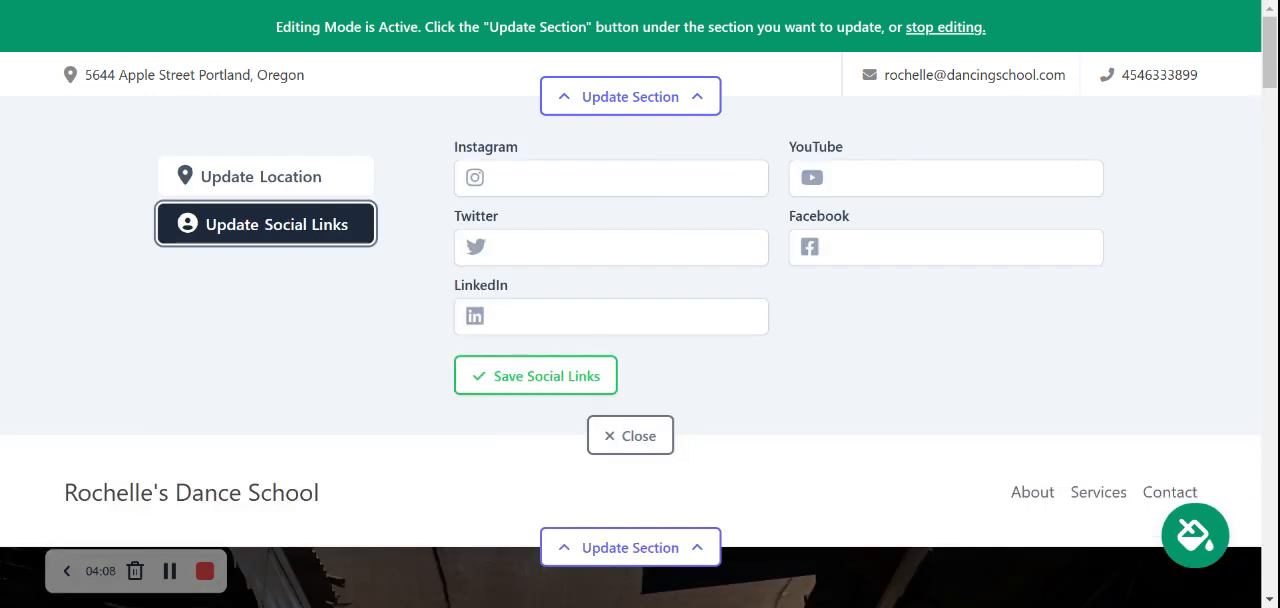
{"action": "left_click", "coordinate": [560, 178]}
{"action": "type", "text": "mightysites"}
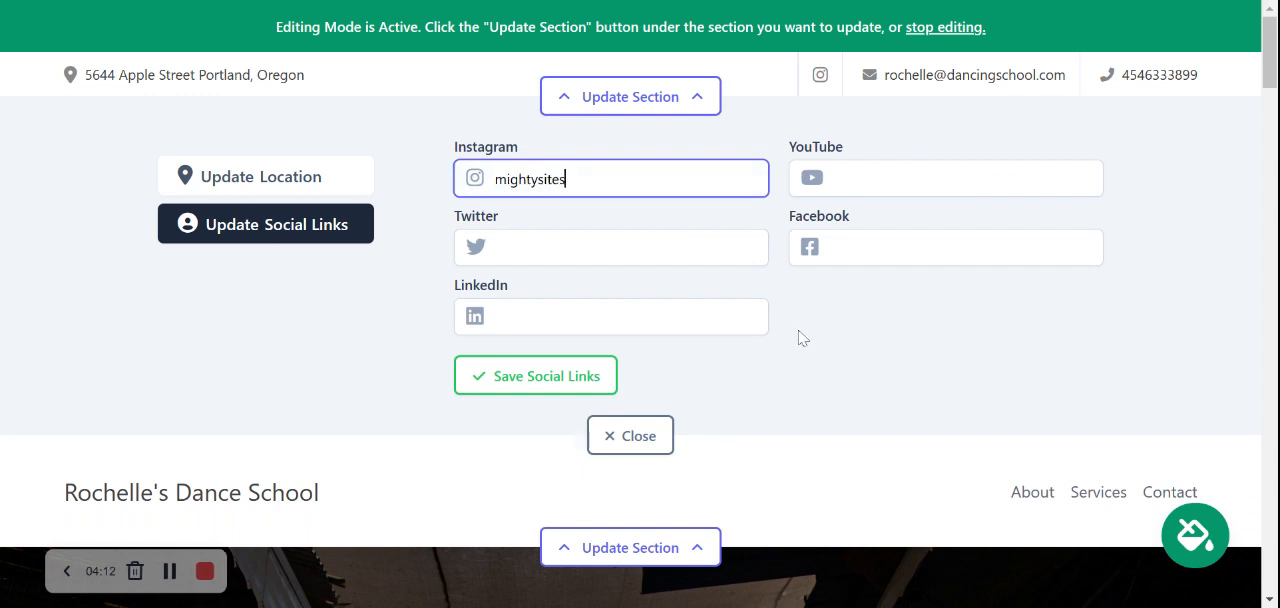
{"action": "left_click_drag", "start_coordinate": [797, 334], "coordinate": [614, 214]}
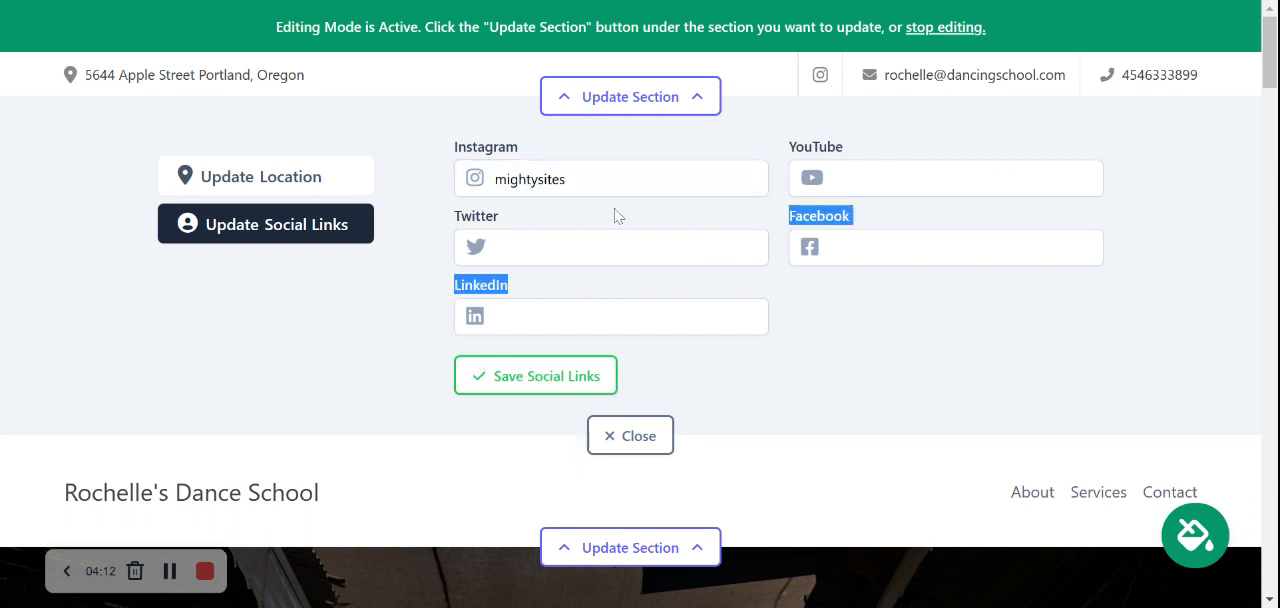
{"action": "left_click", "coordinate": [614, 248]}
{"action": "type", "text": "mightysites"}
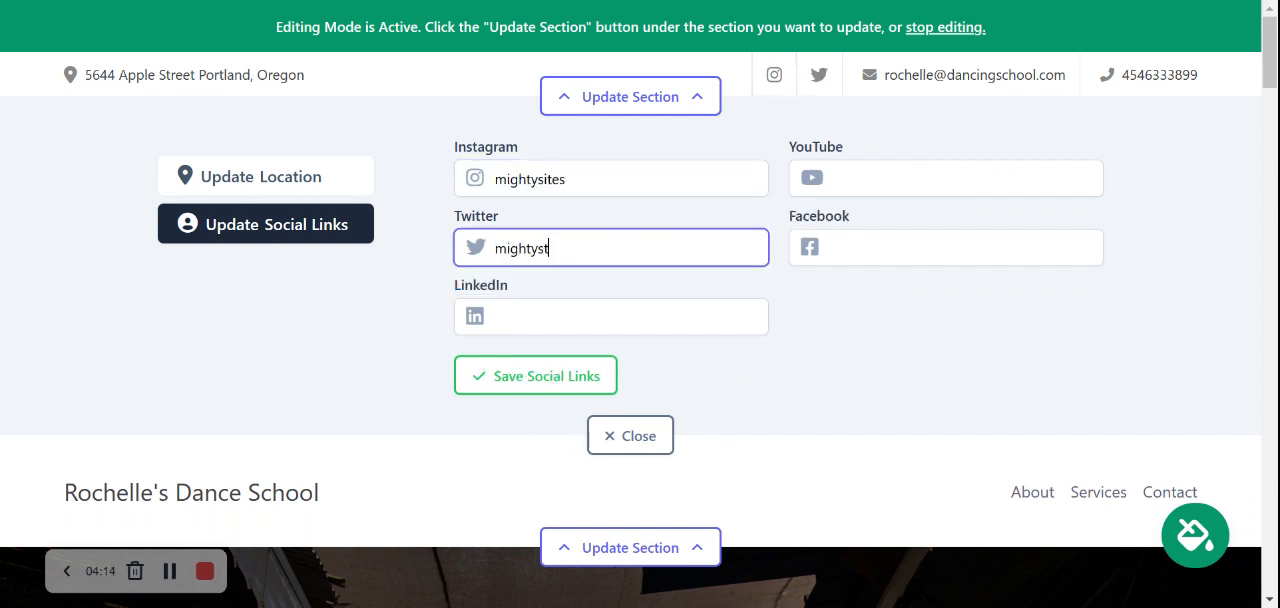
{"action": "type", "text": "_usa"}
{"action": "left_click", "coordinate": [922, 400]}
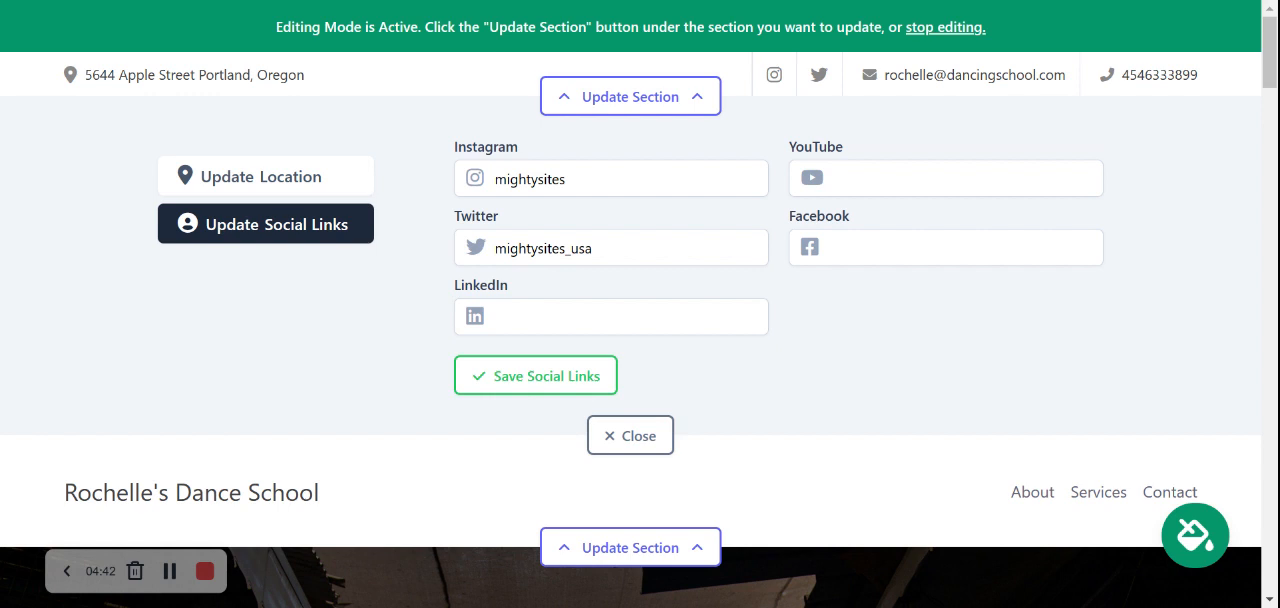
Step: Save the social links and close the contact bar's editing section
{"action": "left_click", "coordinate": [590, 378]}
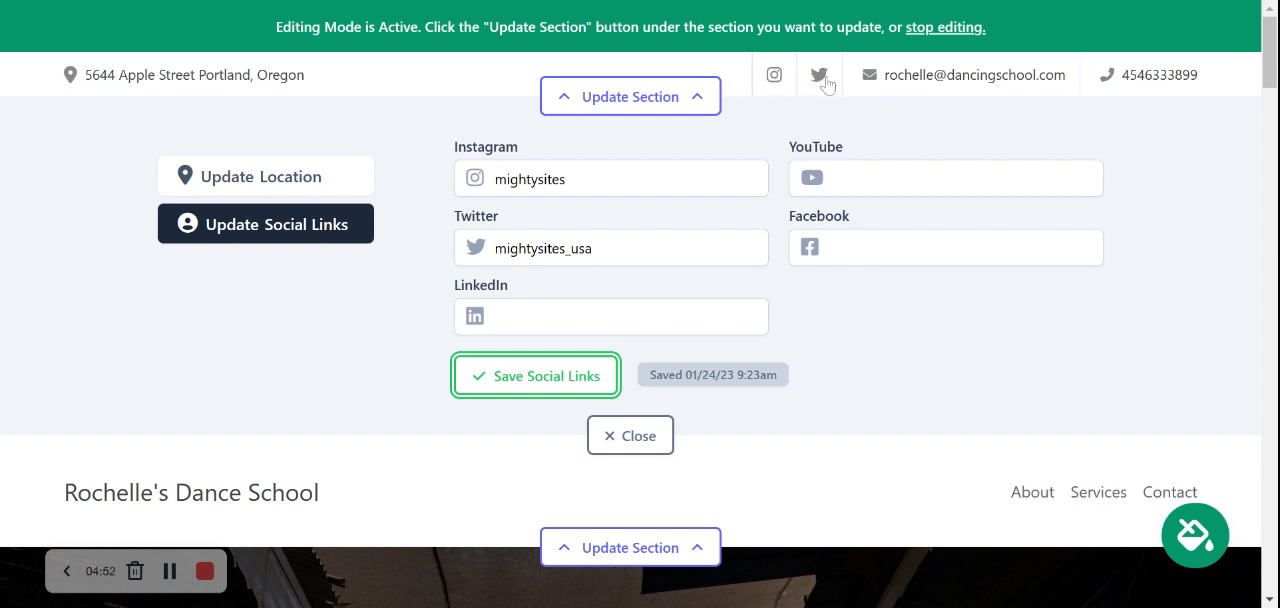
{"action": "left_click", "coordinate": [571, 374]}
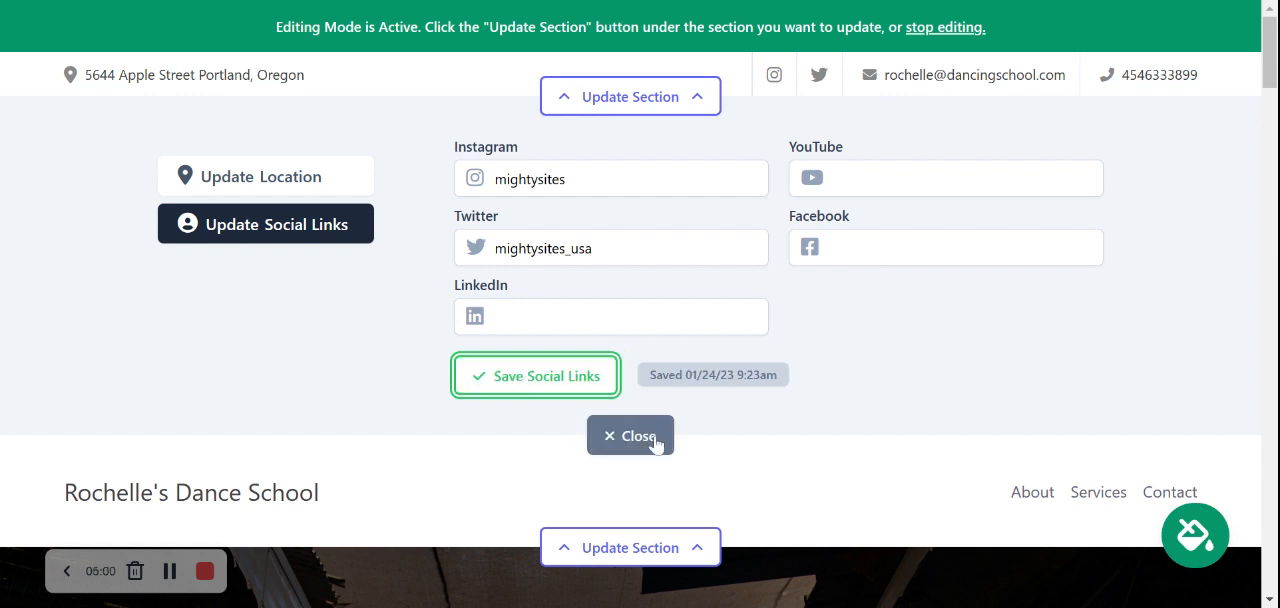
{"action": "left_click", "coordinate": [654, 438]}
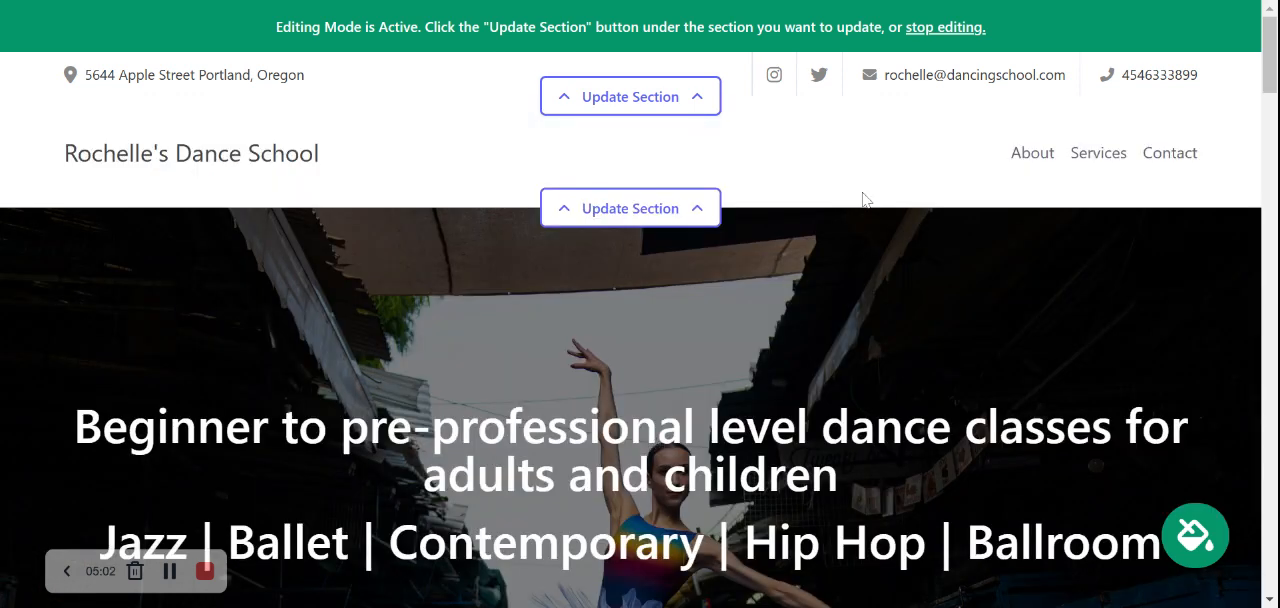
Step: Open the logo settings of the header section, save them without uploading an image, and close the section
{"action": "left_click", "coordinate": [615, 218]}
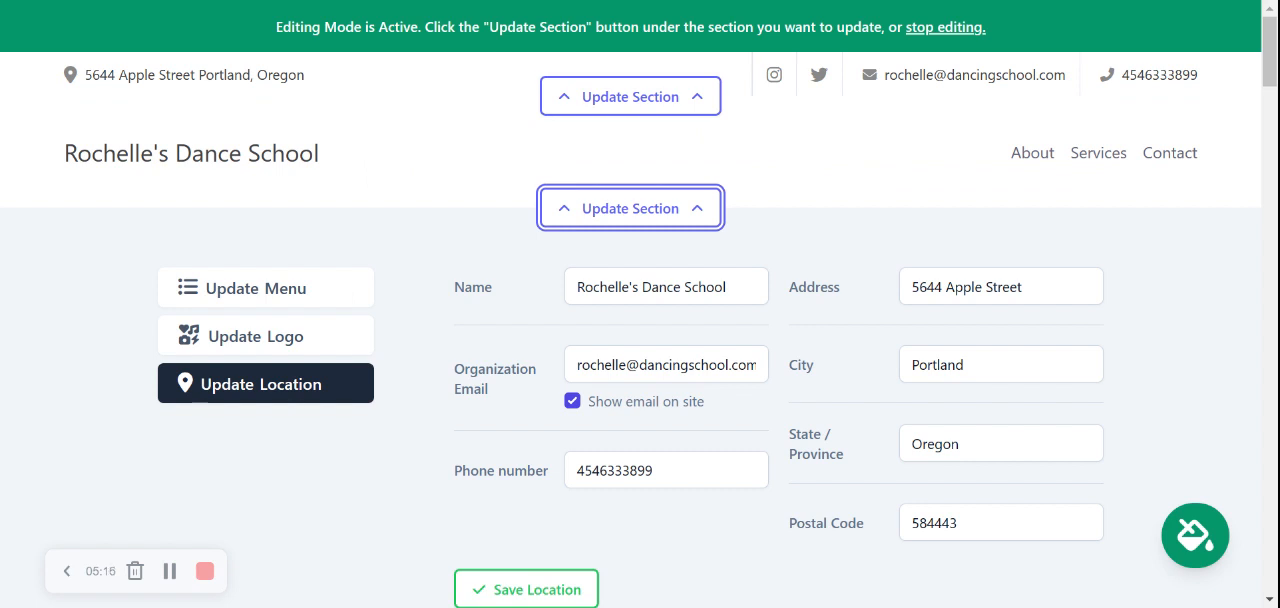
{"action": "left_click", "coordinate": [255, 337]}
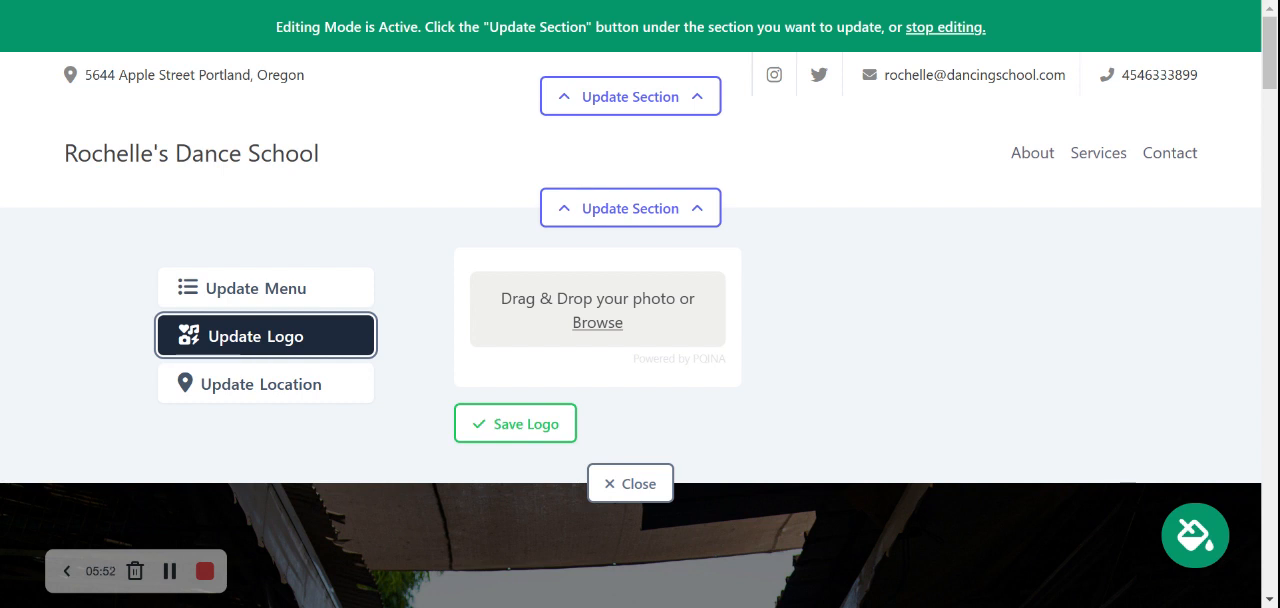
{"action": "left_click", "coordinate": [496, 433]}
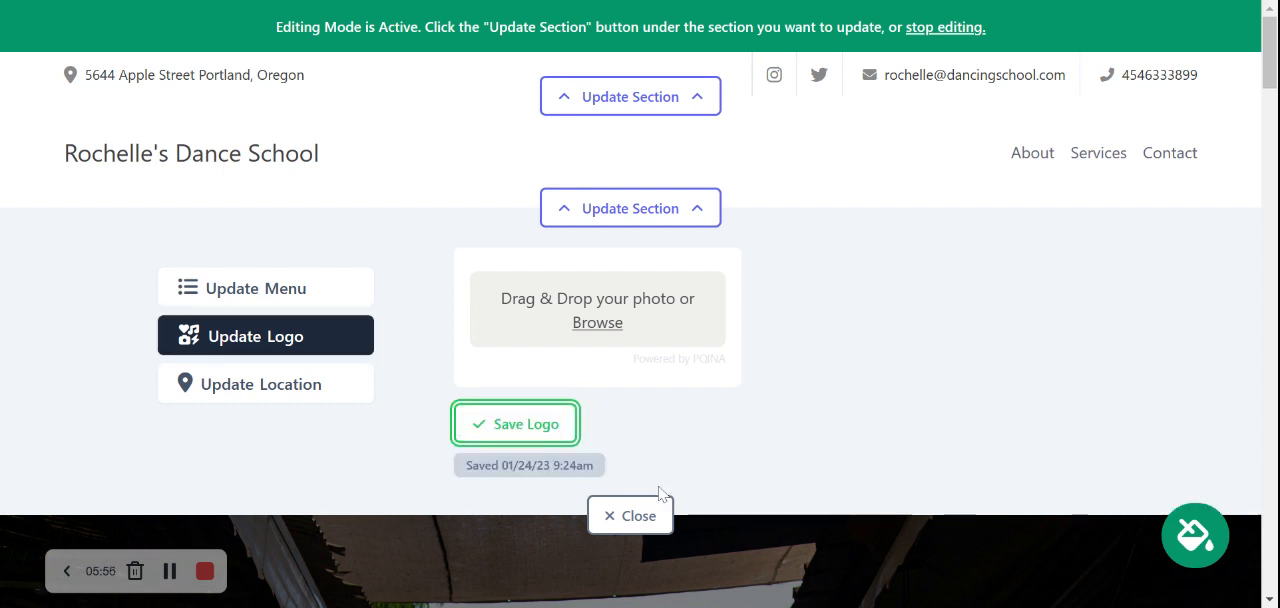
{"action": "left_click", "coordinate": [610, 516]}
{"action": "scroll", "coordinate": [928, 280], "scroll_direction": "down", "scroll_amount": 3}
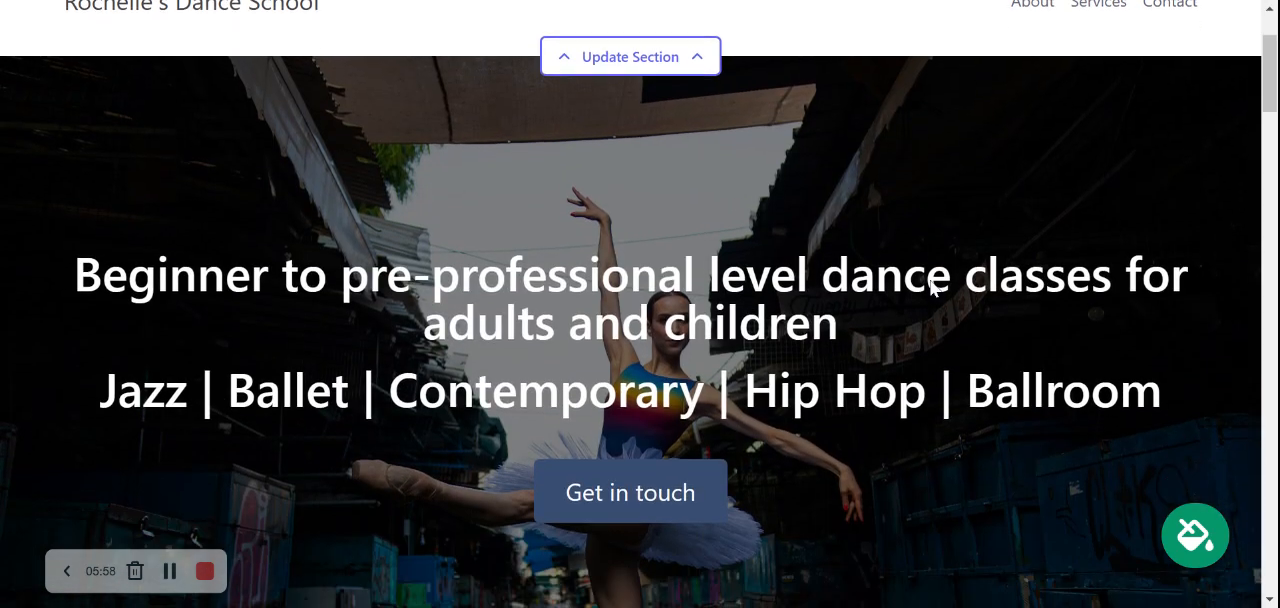
{"action": "scroll", "coordinate": [933, 288], "scroll_direction": "up", "scroll_amount": 3}
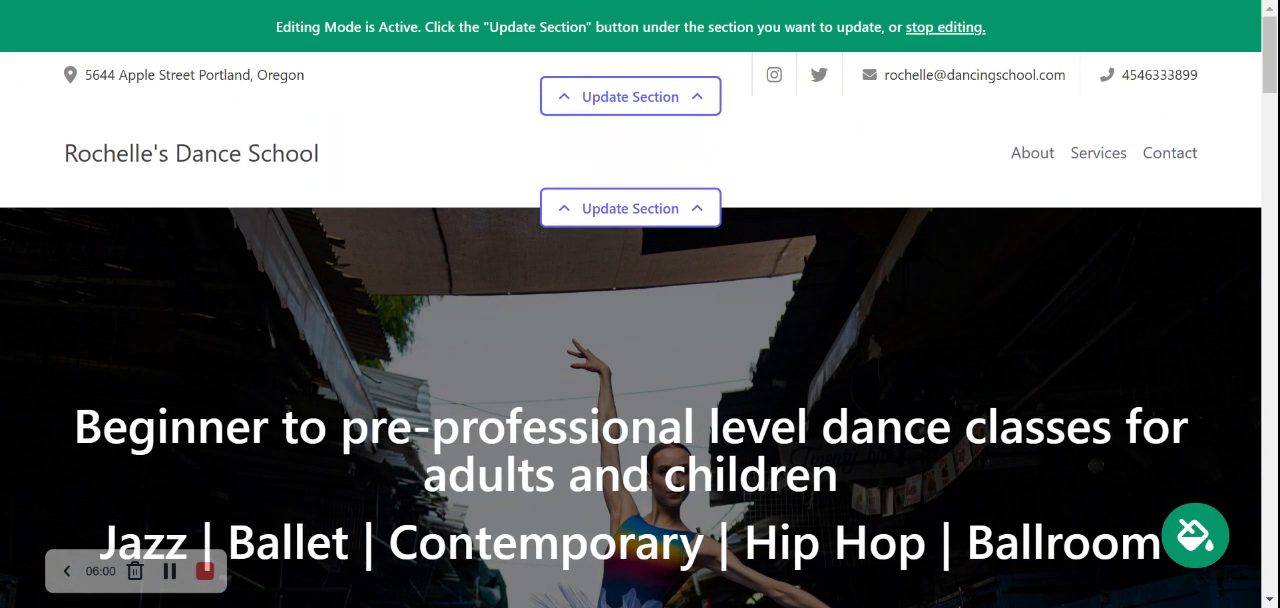
{"action": "scroll", "coordinate": [640, 304], "scroll_direction": "down", "scroll_amount": 10}
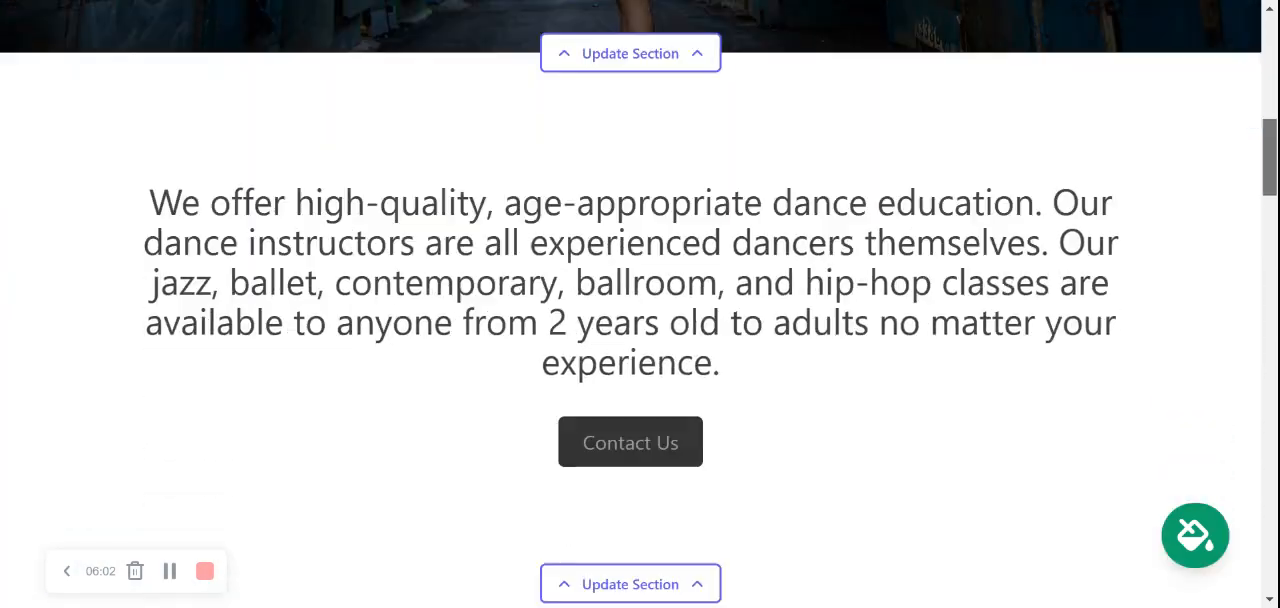
{"action": "scroll", "coordinate": [640, 304], "scroll_direction": "down", "scroll_amount": 8}
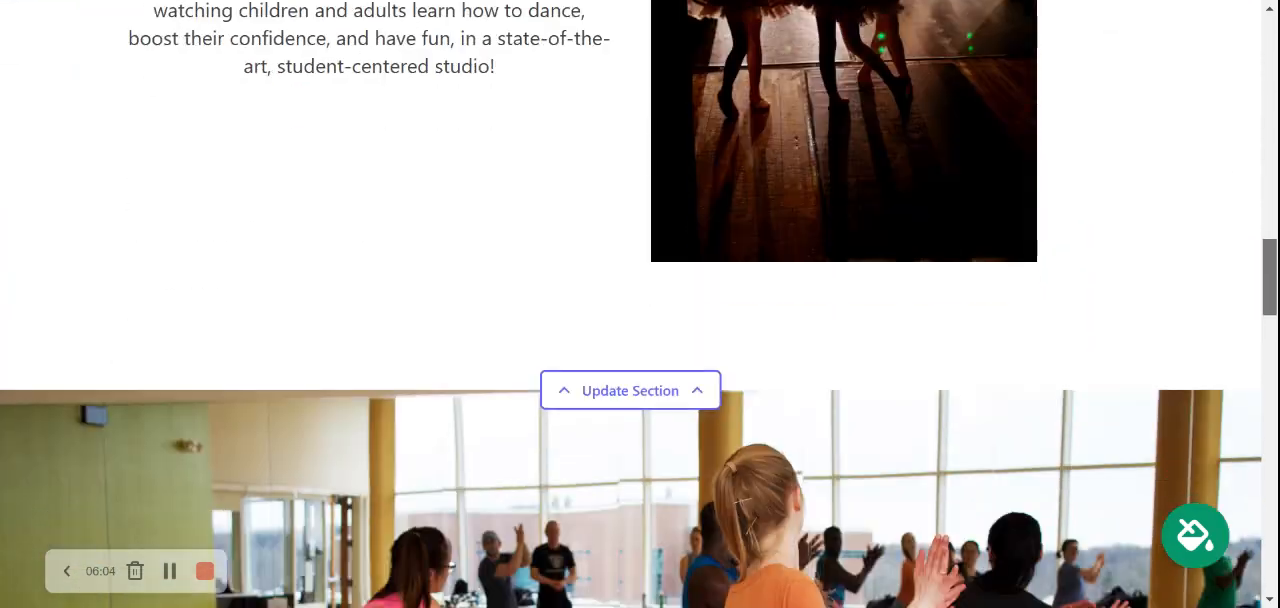
Step: Browse the available color themes, apply the purple and magenta one to the website, and save it
{"action": "scroll", "coordinate": [640, 304], "scroll_direction": "down", "scroll_amount": 10}
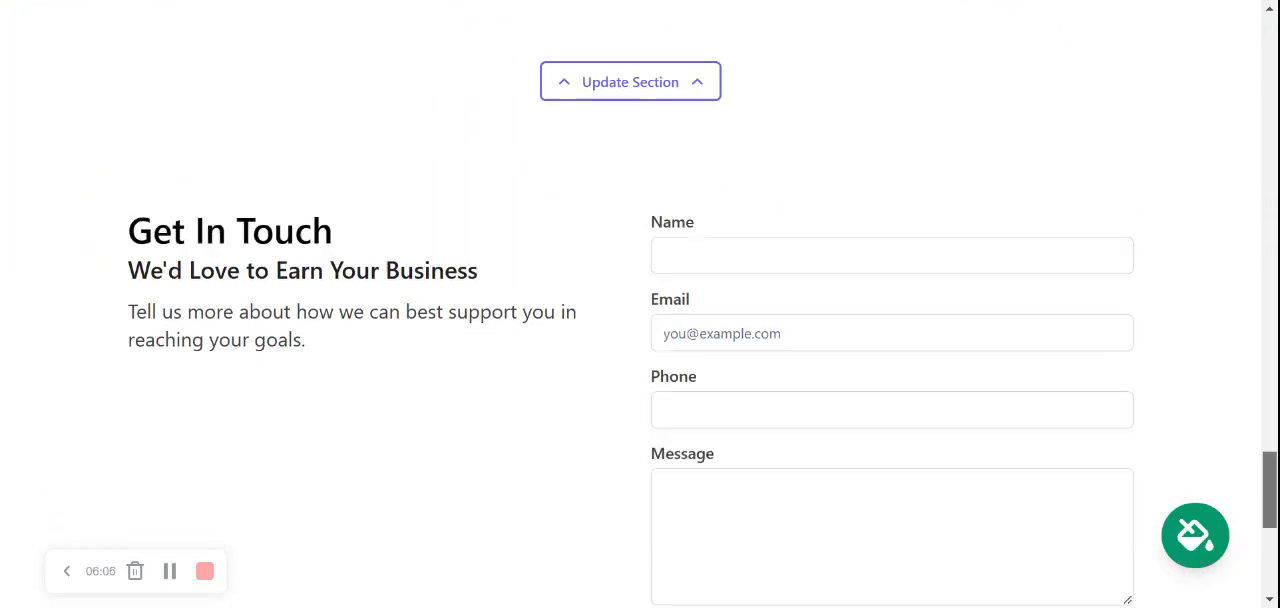
{"action": "scroll", "coordinate": [640, 304], "scroll_direction": "down", "scroll_amount": 4}
{"action": "scroll", "coordinate": [640, 304], "scroll_direction": "up", "scroll_amount": 12}
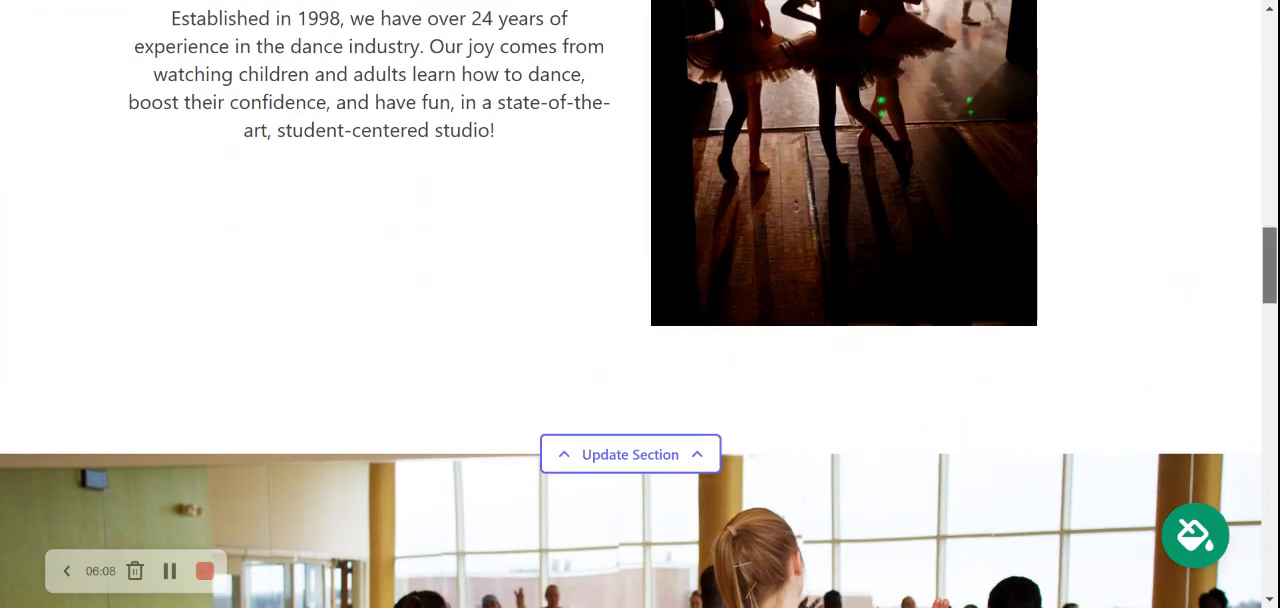
{"action": "scroll", "coordinate": [640, 304], "scroll_direction": "up", "scroll_amount": 10}
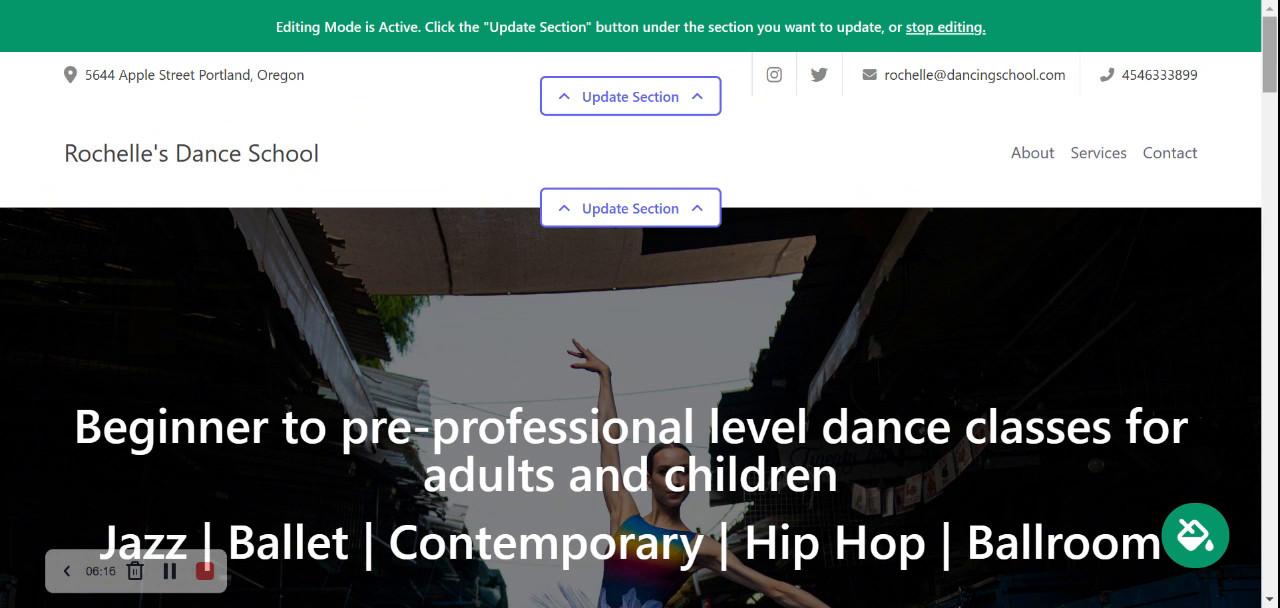
{"action": "left_click", "coordinate": [1195, 536]}
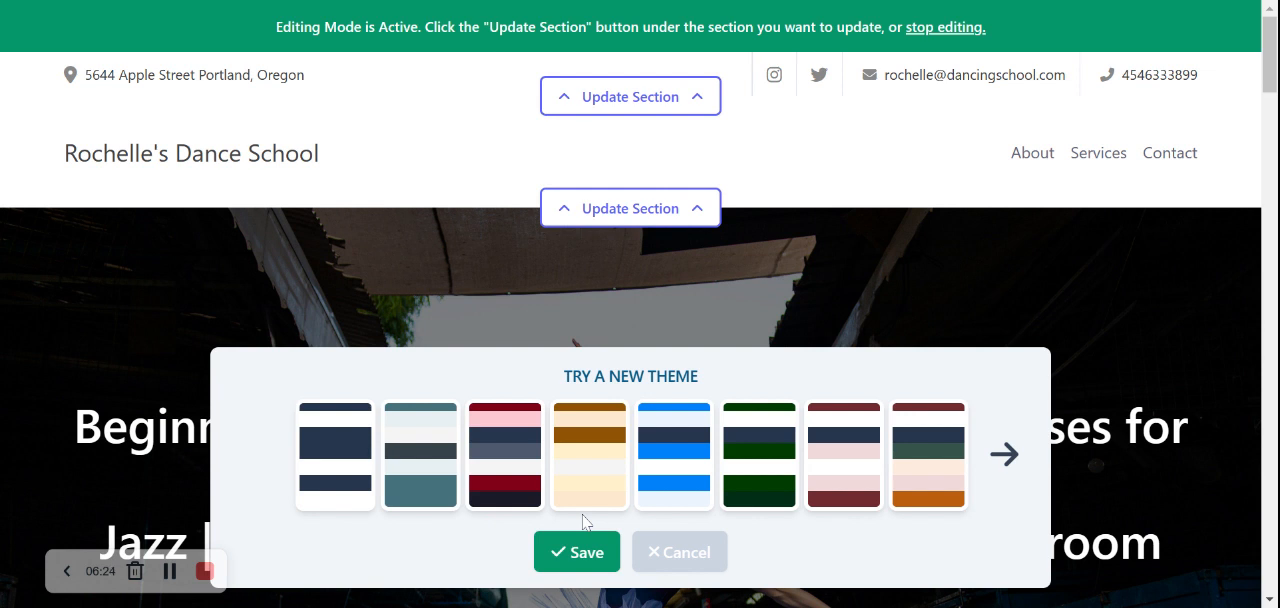
{"action": "left_click", "coordinate": [1004, 454]}
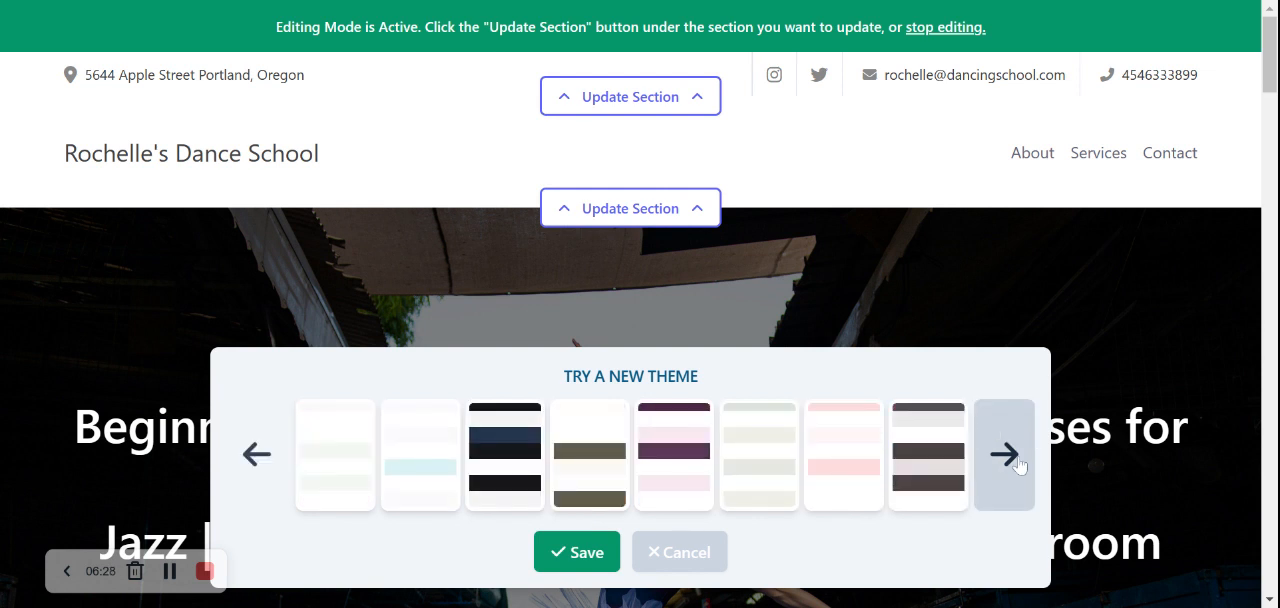
{"action": "left_click", "coordinate": [1019, 464]}
{"action": "left_click", "coordinate": [1016, 467]}
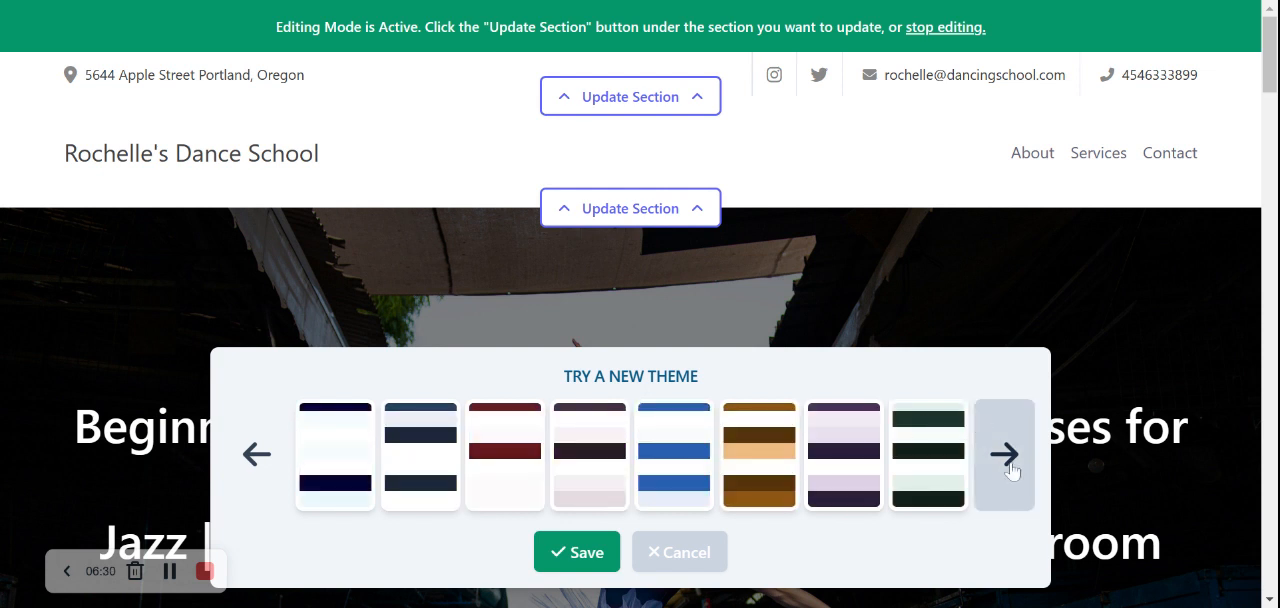
{"action": "left_click", "coordinate": [1005, 456]}
{"action": "left_click", "coordinate": [530, 458]}
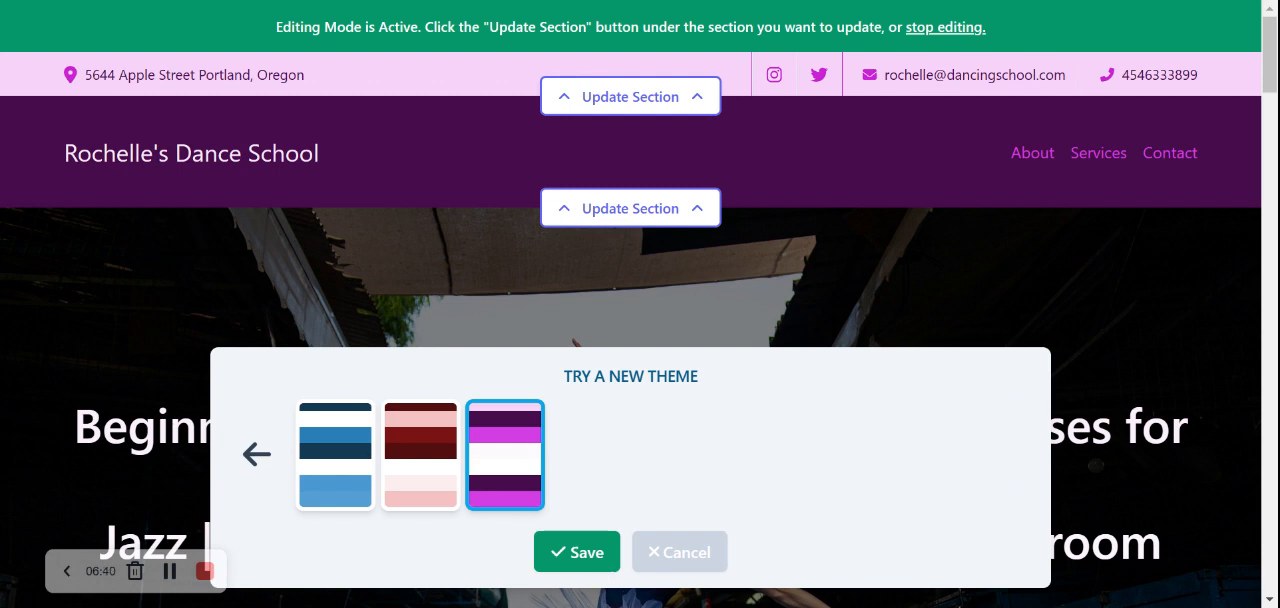
{"action": "left_click", "coordinate": [577, 551]}
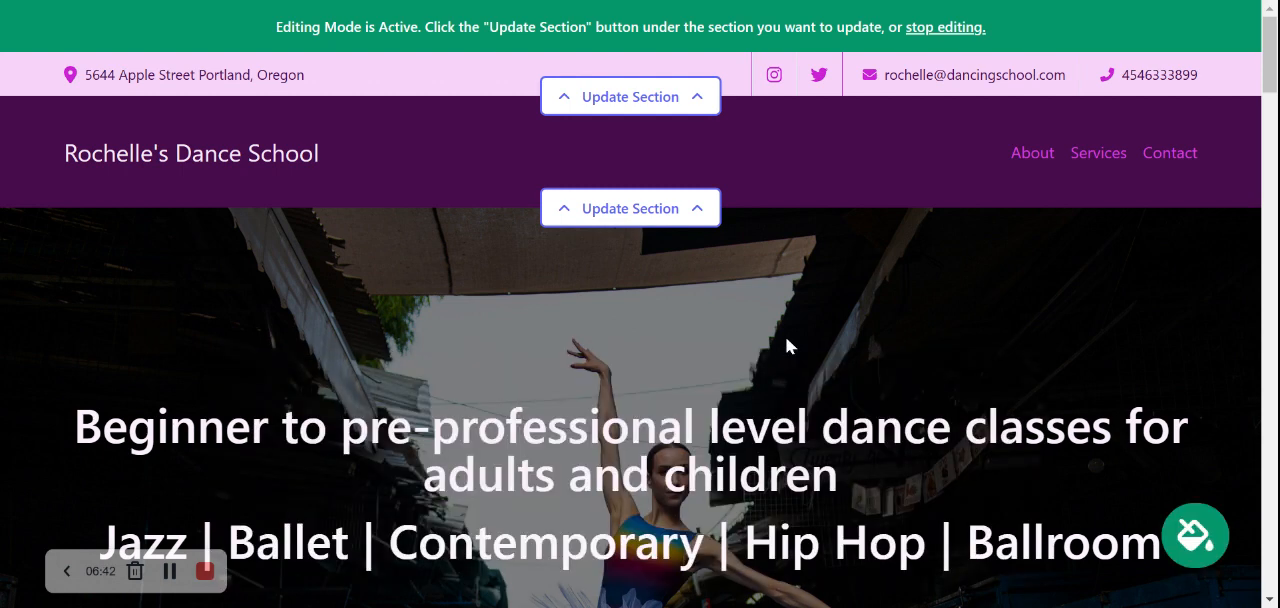
Step: Open the image settings of the hero section and bring up the photo library search
{"action": "scroll", "coordinate": [640, 304], "scroll_direction": "down", "scroll_amount": 3}
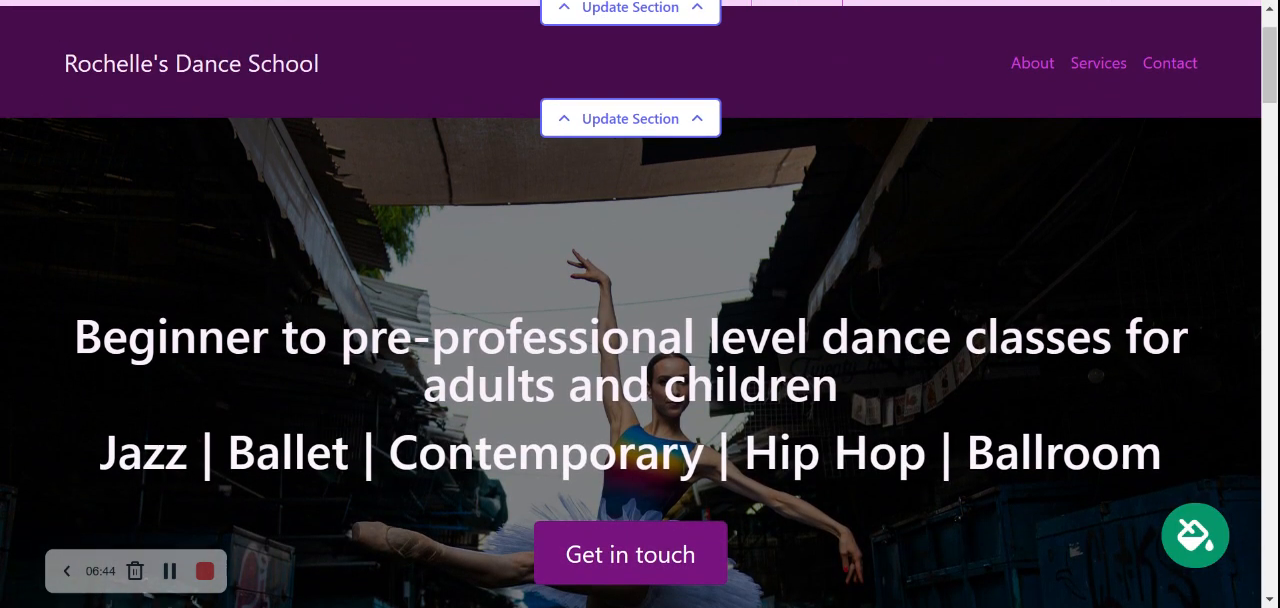
{"action": "scroll", "coordinate": [640, 304], "scroll_direction": "down", "scroll_amount": 1}
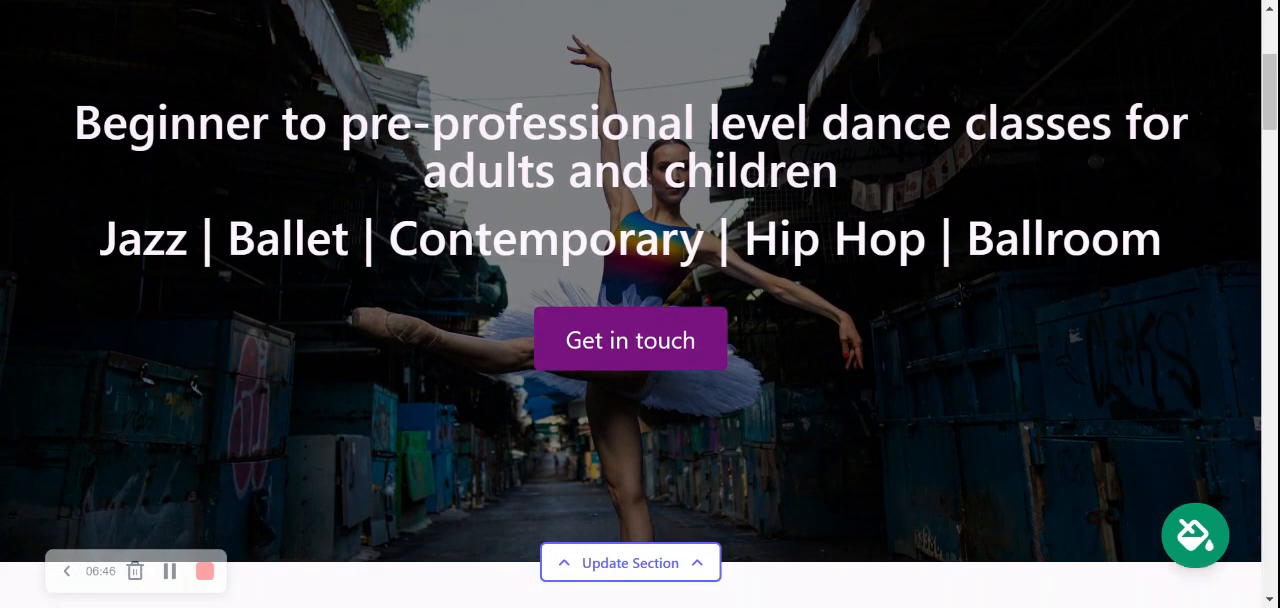
{"action": "scroll", "coordinate": [640, 304], "scroll_direction": "down", "scroll_amount": 1}
{"action": "scroll", "coordinate": [640, 304], "scroll_direction": "up", "scroll_amount": 2}
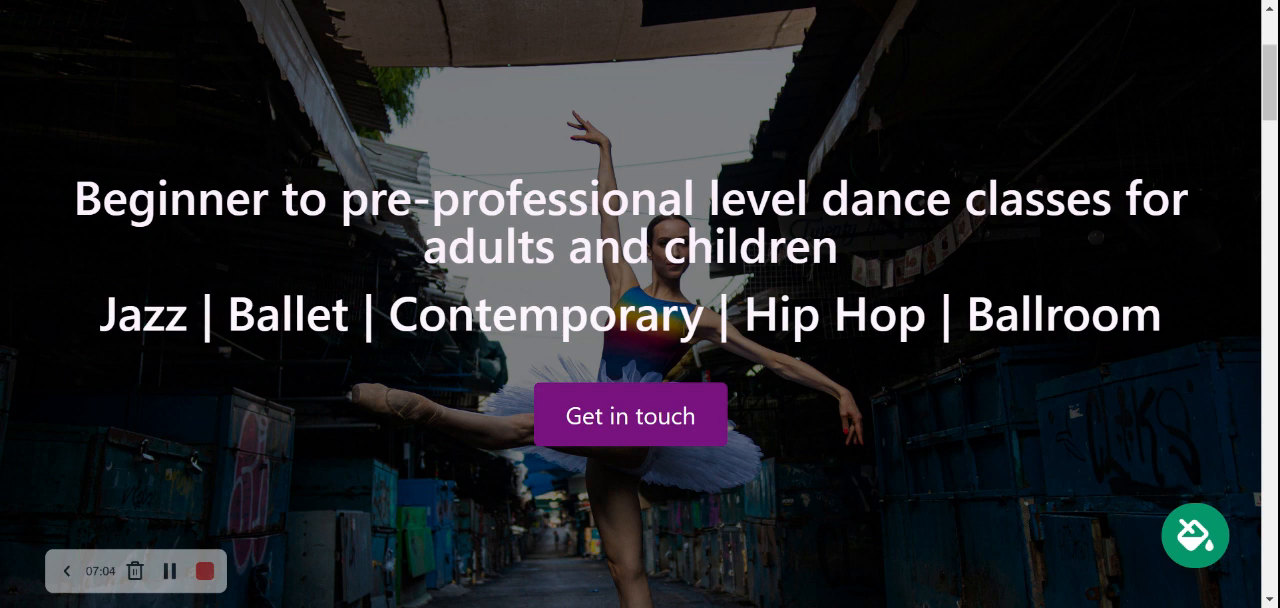
{"action": "scroll", "coordinate": [640, 300], "scroll_direction": "down", "scroll_amount": 1}
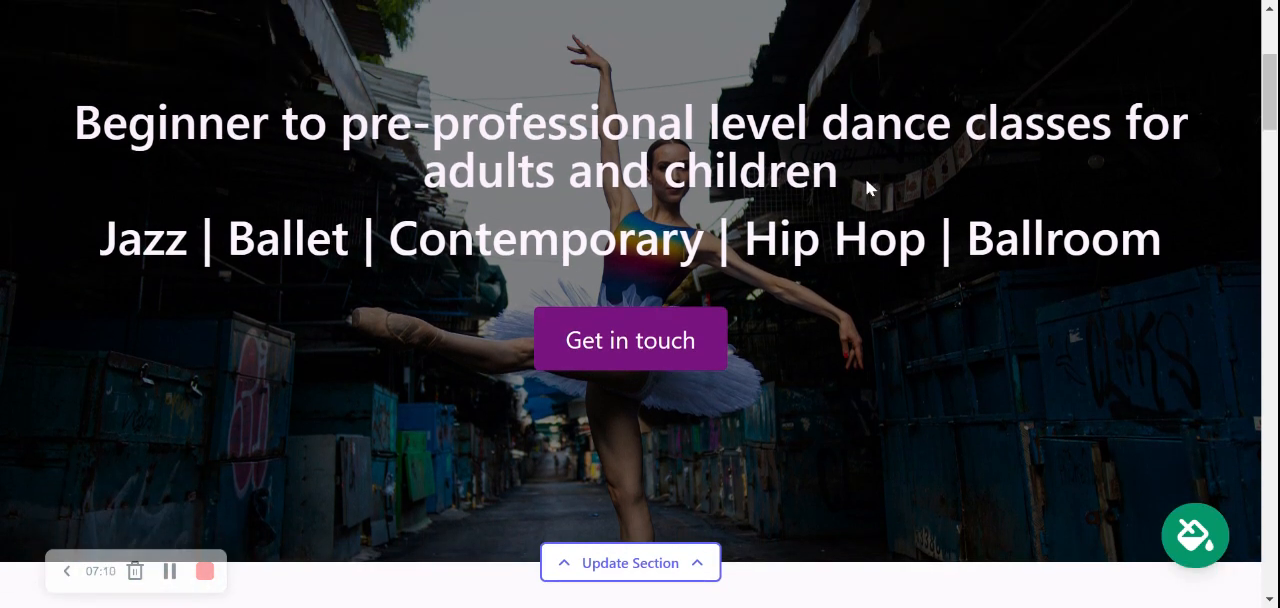
{"action": "scroll", "coordinate": [866, 182], "scroll_direction": "down", "scroll_amount": 1}
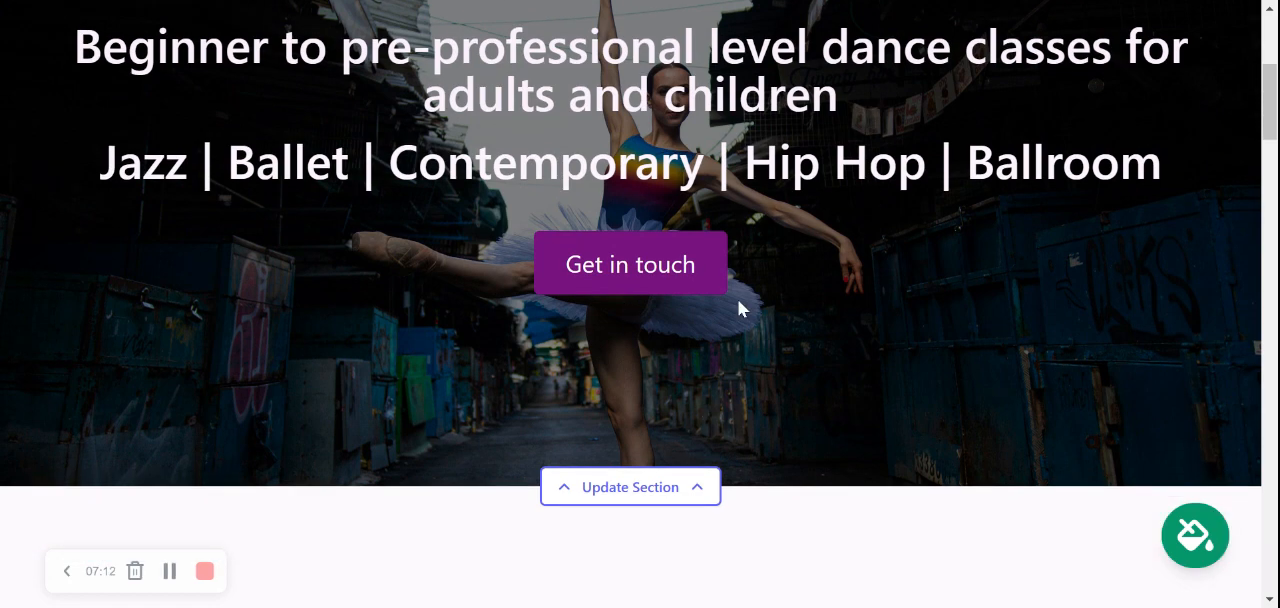
{"action": "left_click", "coordinate": [652, 492]}
{"action": "scroll", "coordinate": [808, 334], "scroll_direction": "down", "scroll_amount": 3}
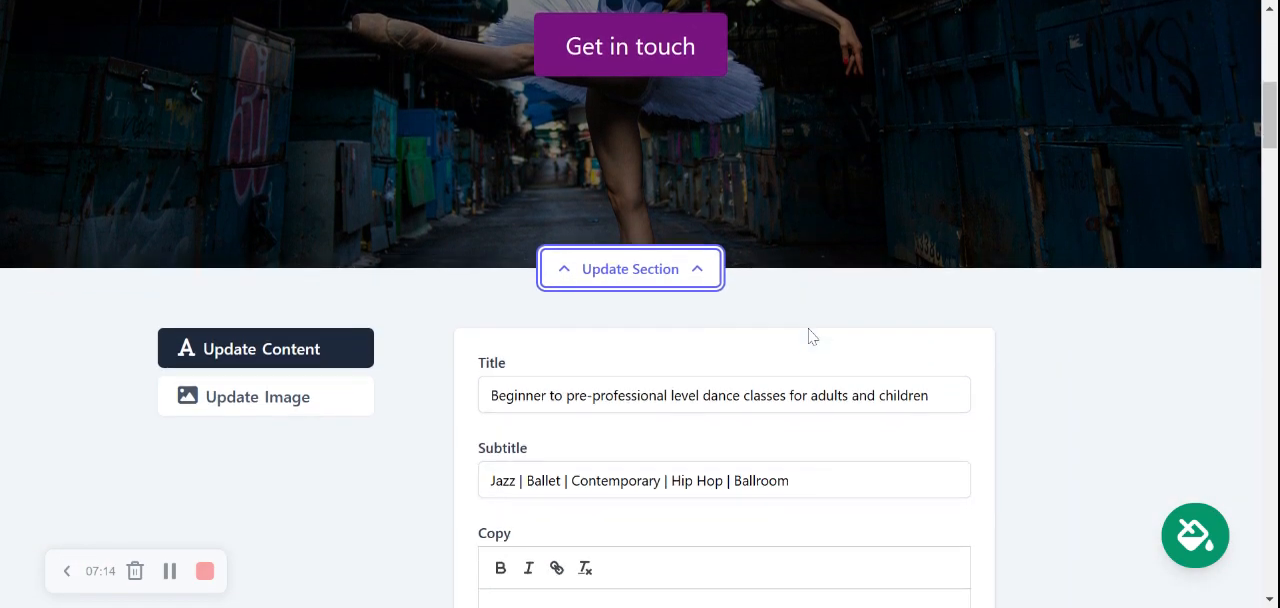
{"action": "scroll", "coordinate": [808, 334], "scroll_direction": "down", "scroll_amount": 1}
{"action": "left_click", "coordinate": [300, 320]}
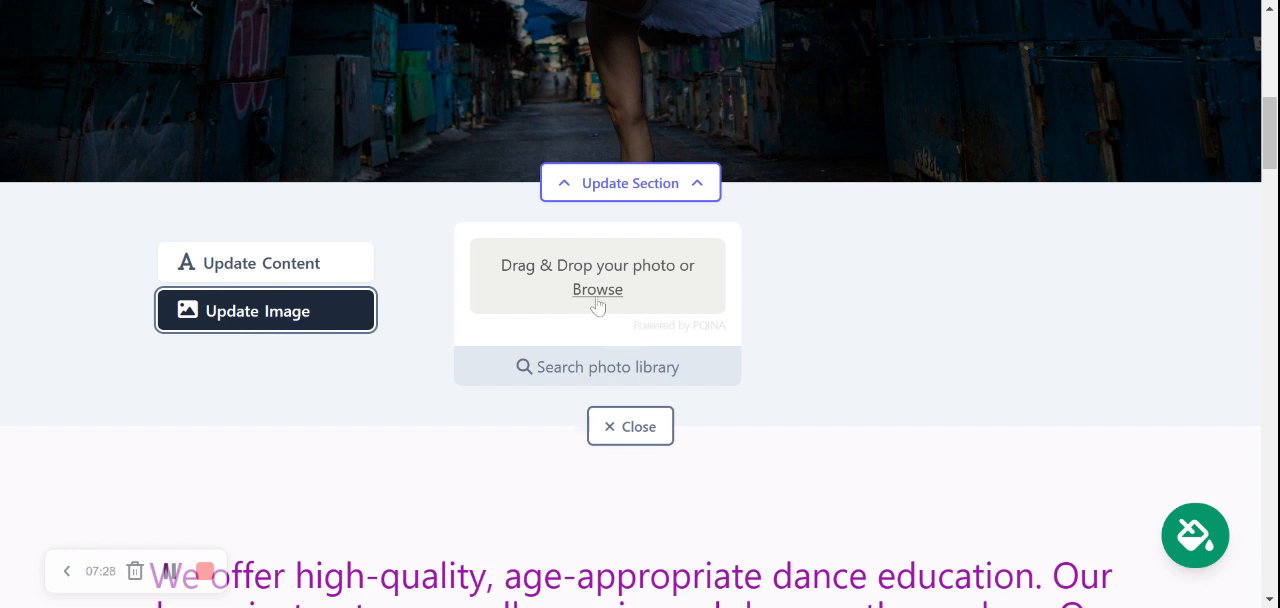
{"action": "left_click", "coordinate": [632, 380]}
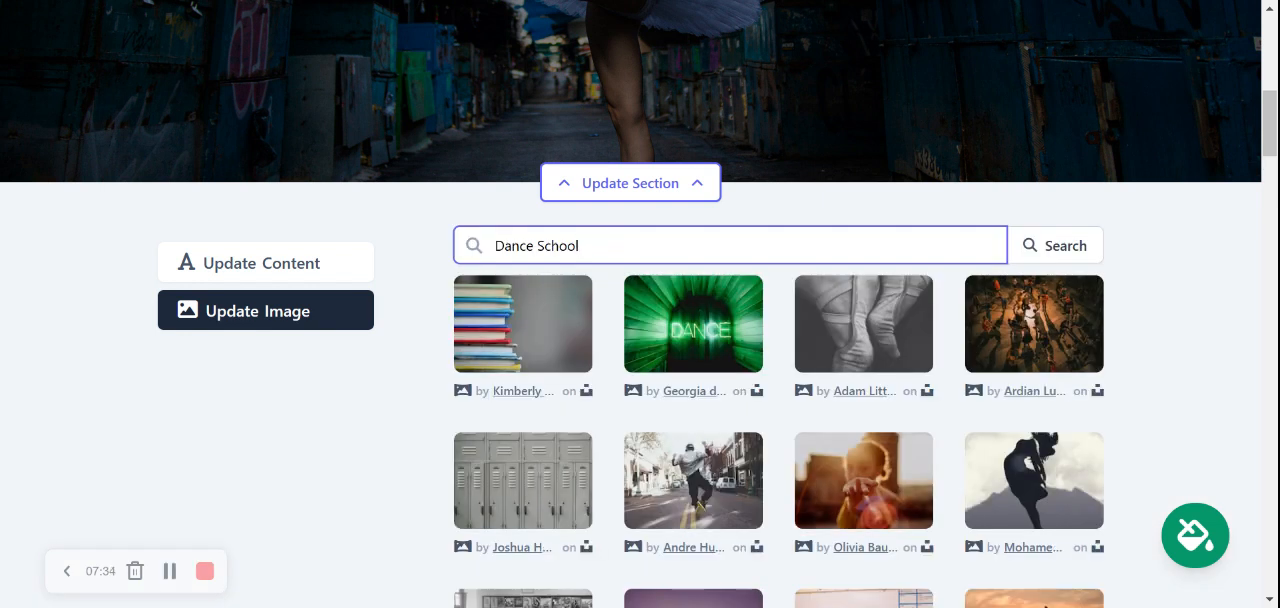
Step: Shorten the photo library search term to Dance, run the search and browse the resulting photos
{"action": "key", "text": "ctrl+shift+Left"}
{"action": "key", "text": "BackSpace"}
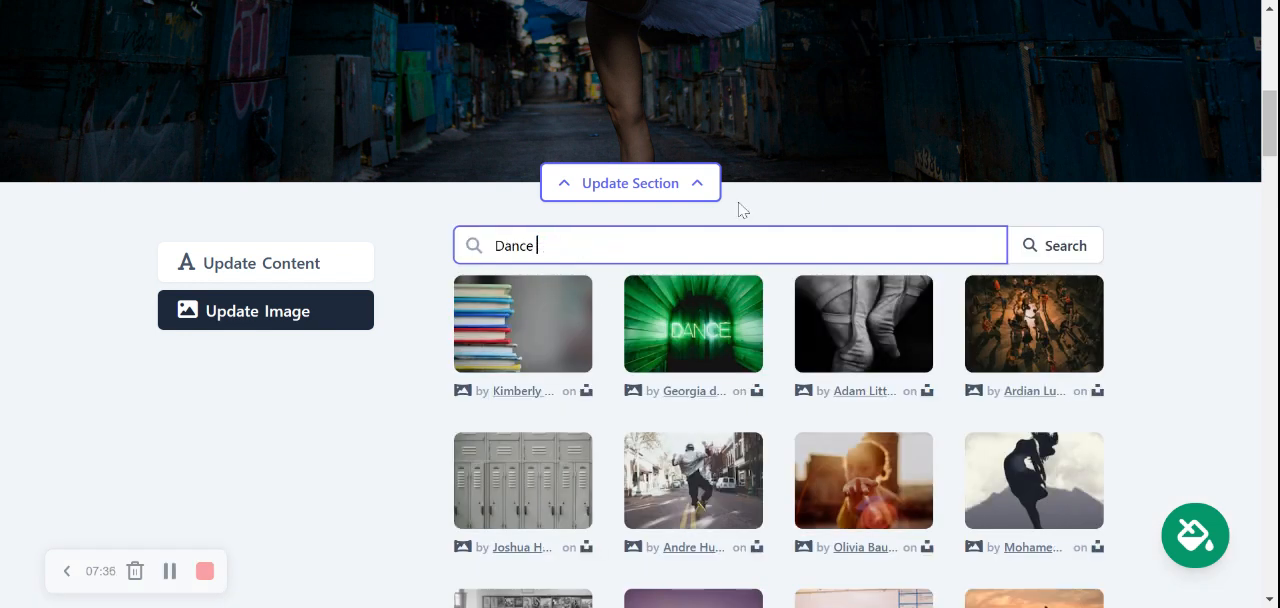
{"action": "left_click", "coordinate": [1060, 246]}
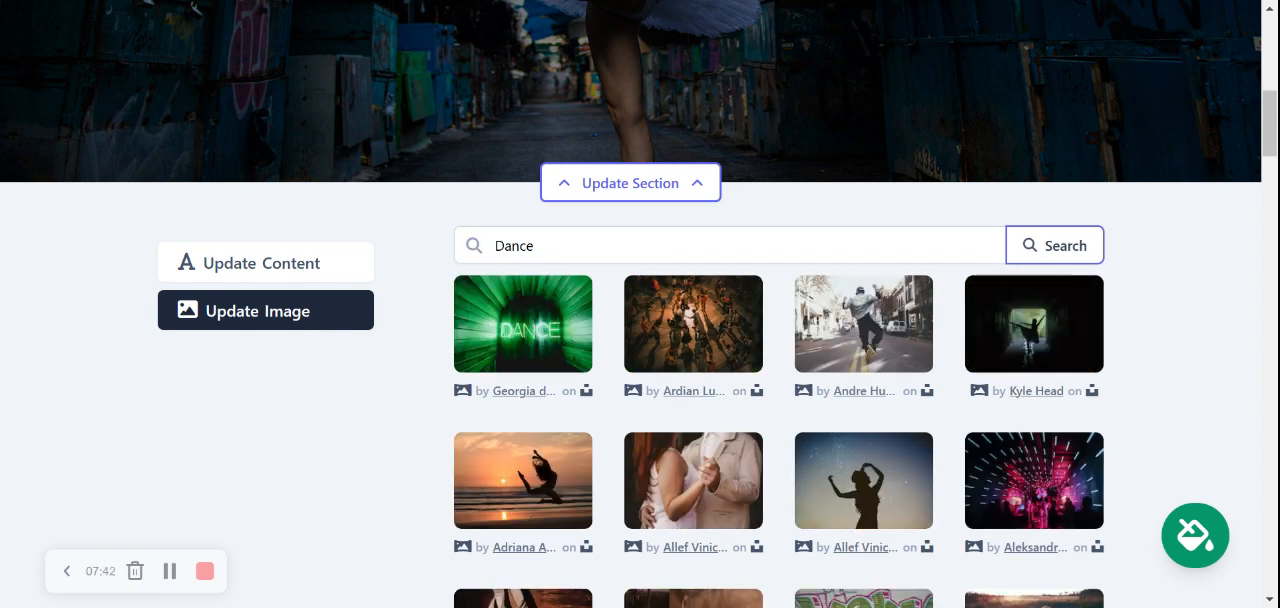
{"action": "scroll", "coordinate": [1160, 347], "scroll_direction": "down", "scroll_amount": 2}
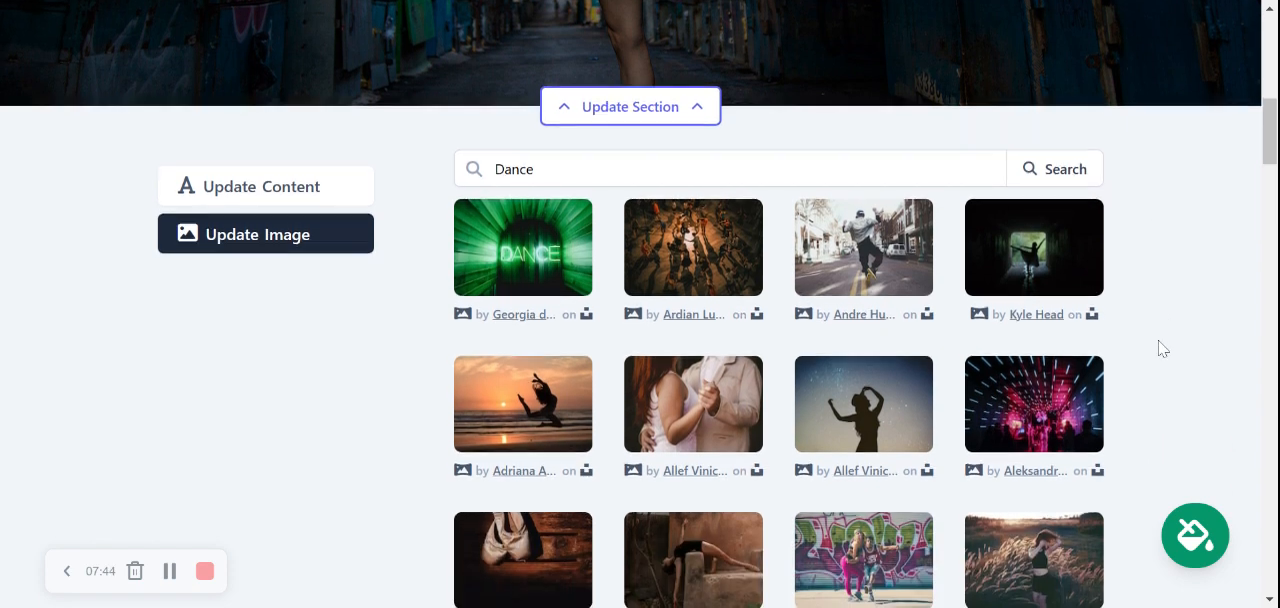
{"action": "scroll", "coordinate": [1160, 347], "scroll_direction": "down", "scroll_amount": 4}
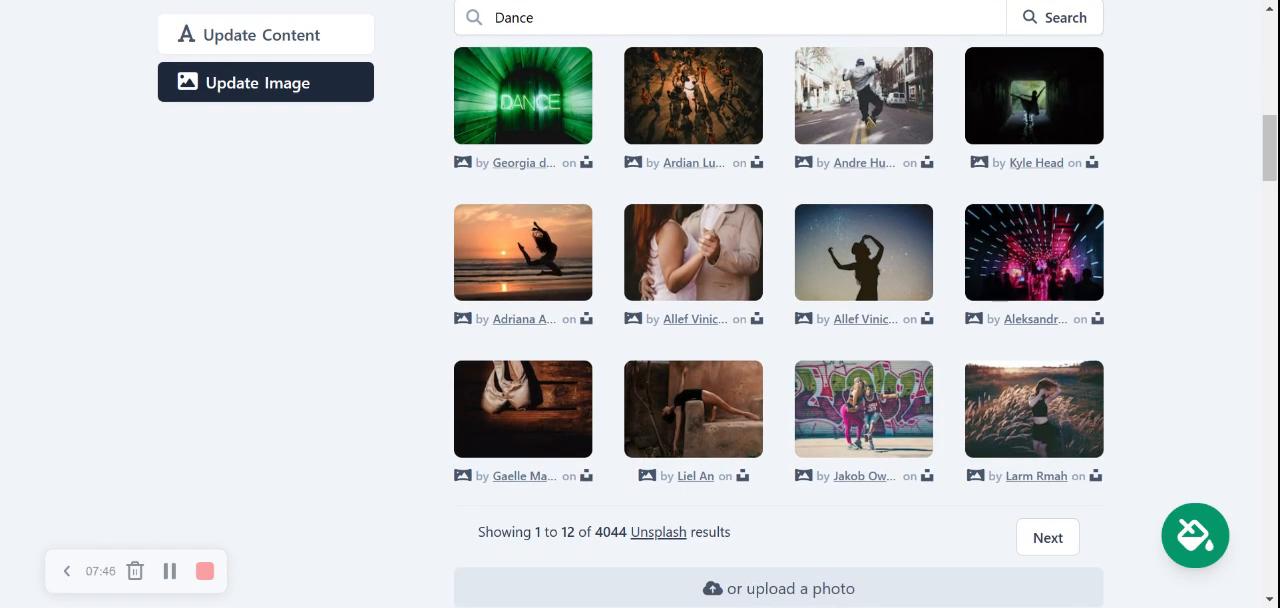
{"action": "scroll", "coordinate": [779, 304], "scroll_direction": "up", "scroll_amount": 2}
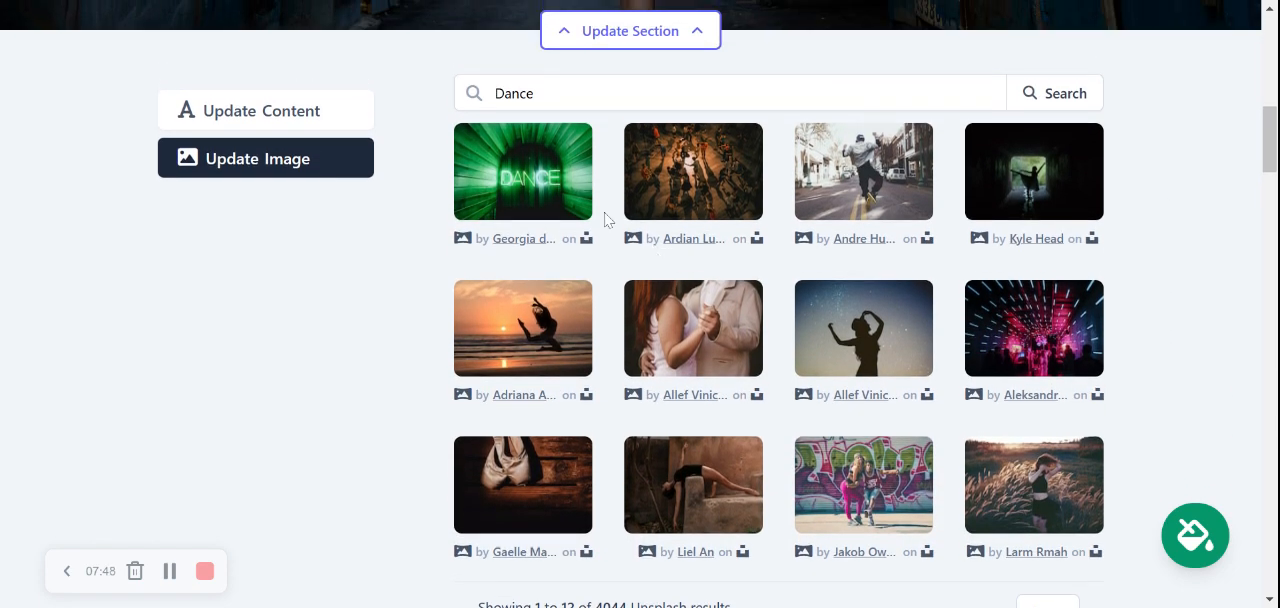
Step: Search the photo library for ballet
{"action": "double_click", "coordinate": [516, 93]}
{"action": "type", "text": "ballet"}
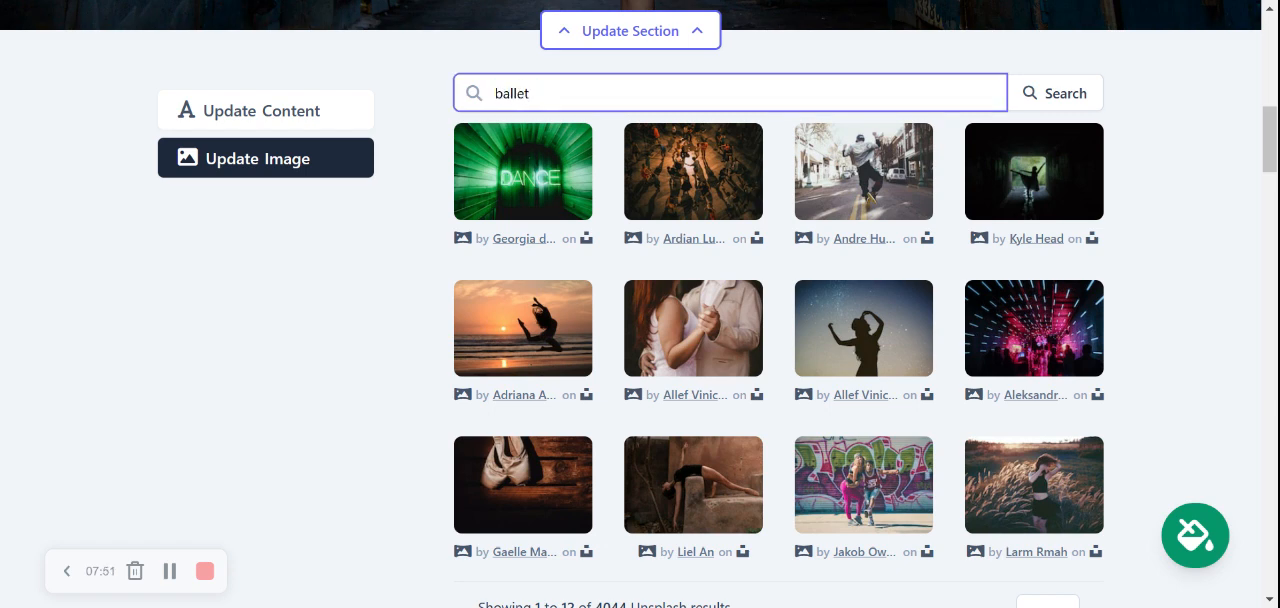
{"action": "key", "text": "Tab"}
{"action": "key", "text": "Return"}
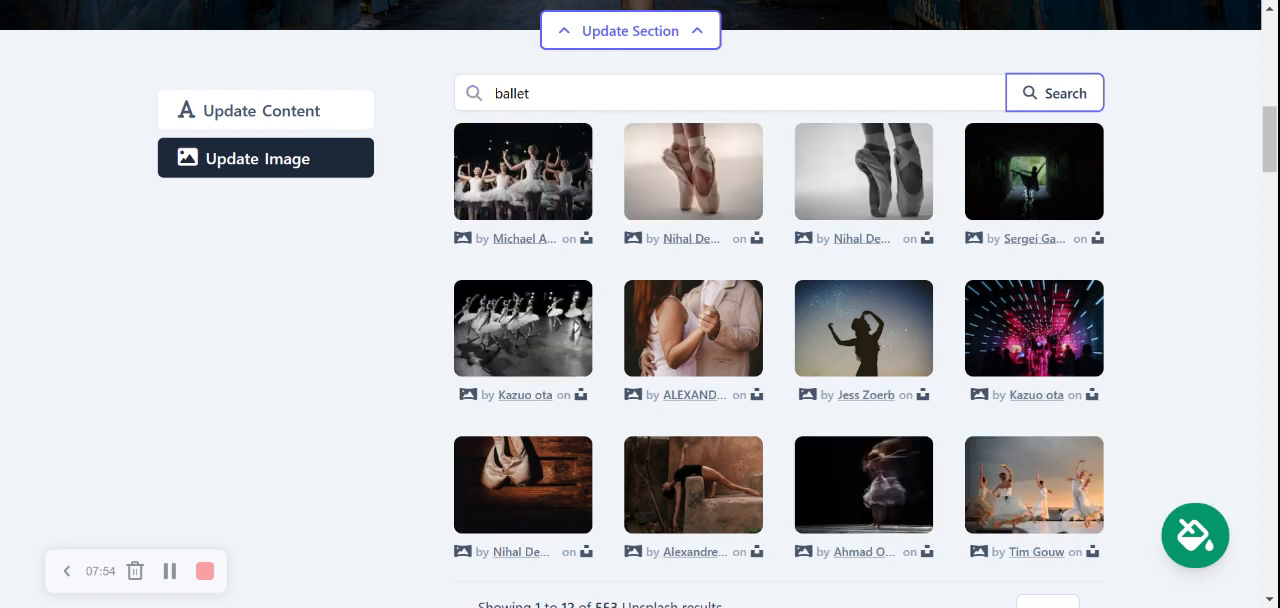
Step: Search the photo library for dance, set the photo of the group dancing on stage as the hero image, and close the section
{"action": "key", "text": "shift+Tab"}
{"action": "type", "text": "dance"}
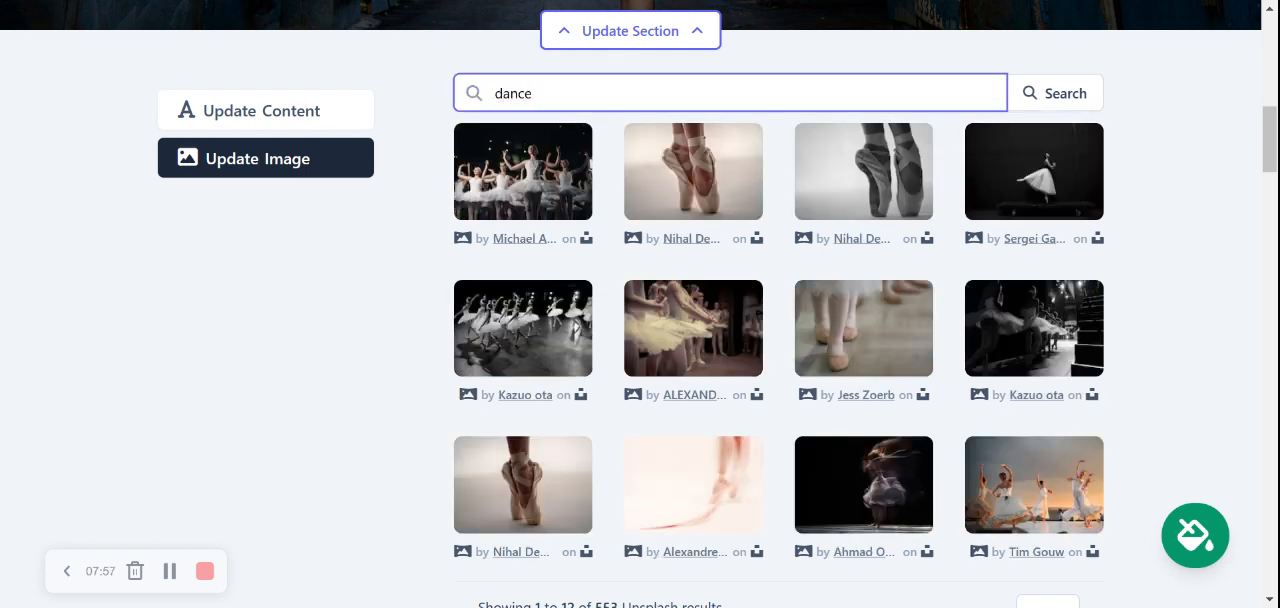
{"action": "key", "text": "Tab"}
{"action": "key", "text": "Return"}
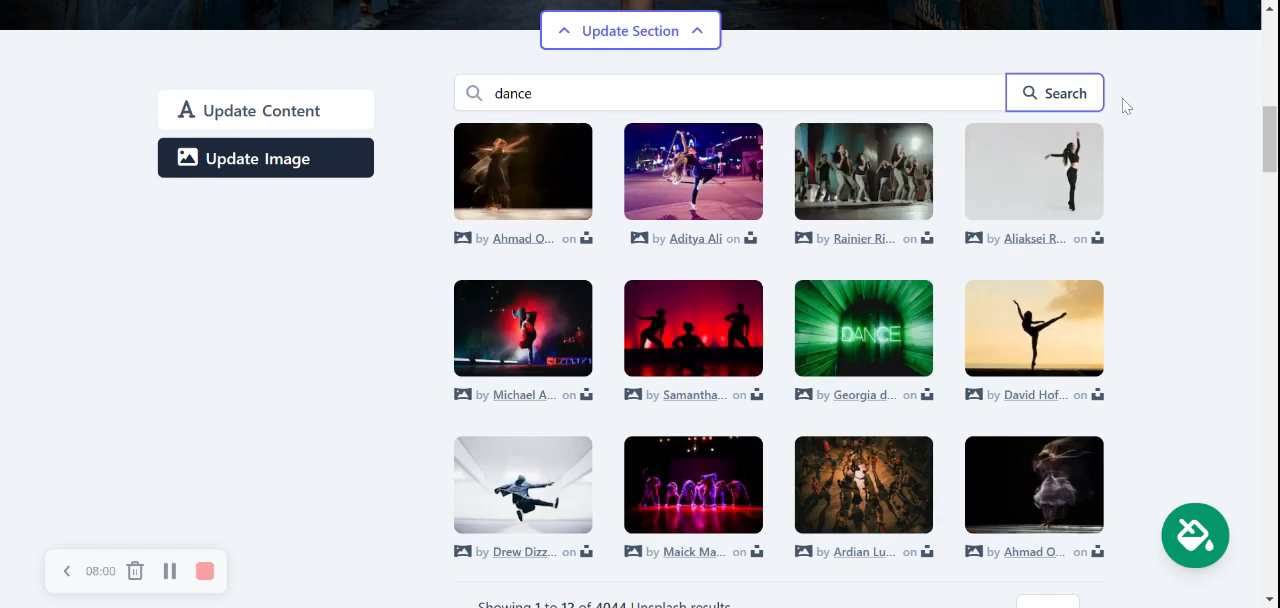
{"action": "left_click", "coordinate": [808, 200]}
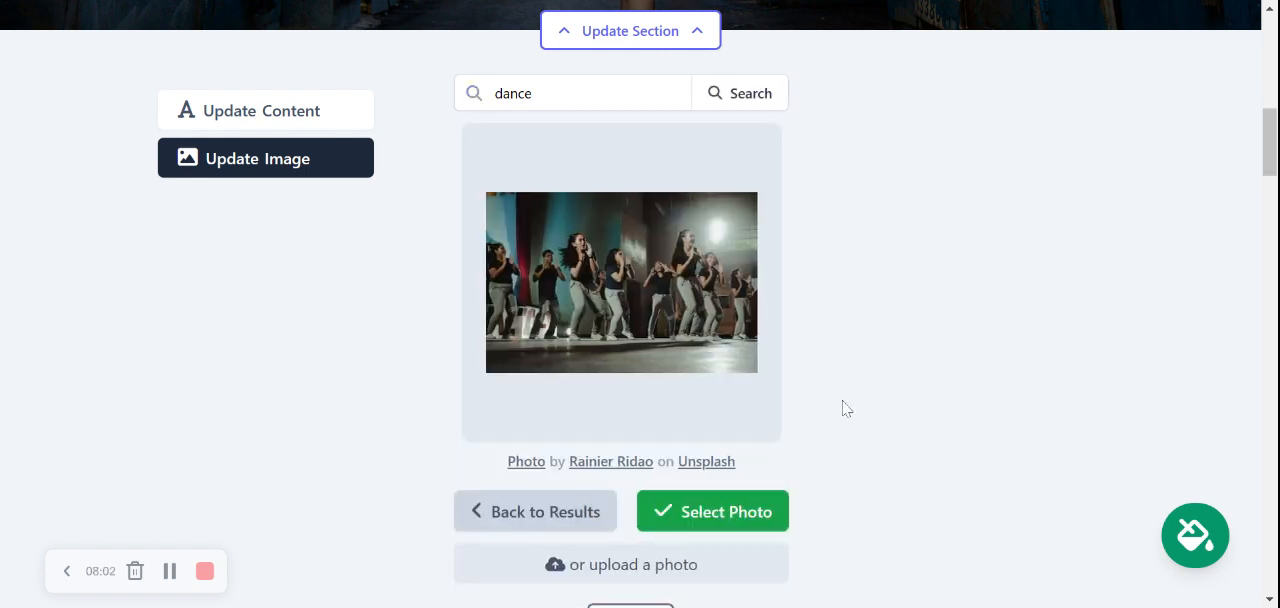
{"action": "left_click", "coordinate": [748, 514]}
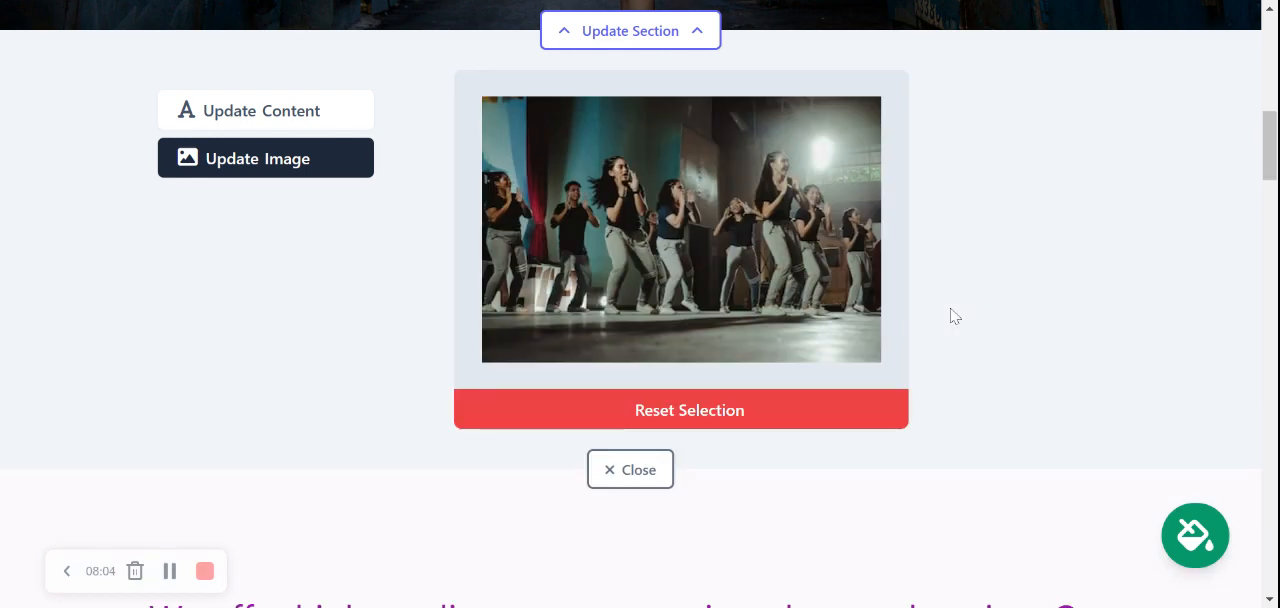
{"action": "left_click", "coordinate": [692, 472]}
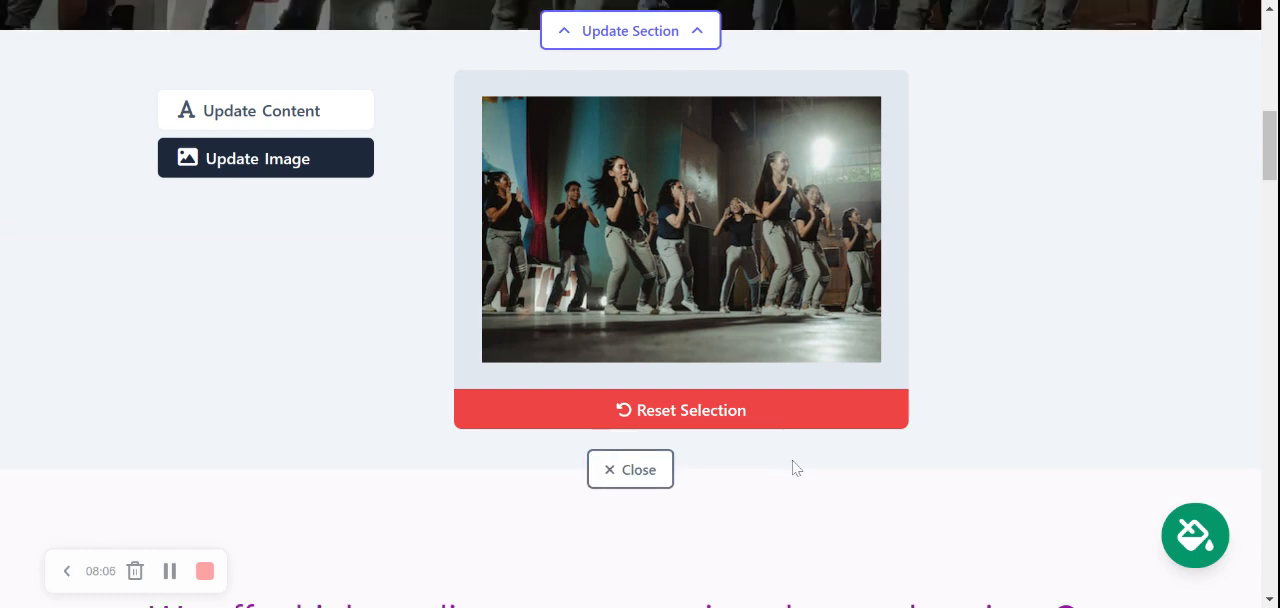
{"action": "left_click", "coordinate": [632, 470]}
Step: Reopen the hero section's content settings and review its title, subtitle, copy and button fields
{"action": "scroll", "coordinate": [920, 300], "scroll_direction": "up", "scroll_amount": 5}
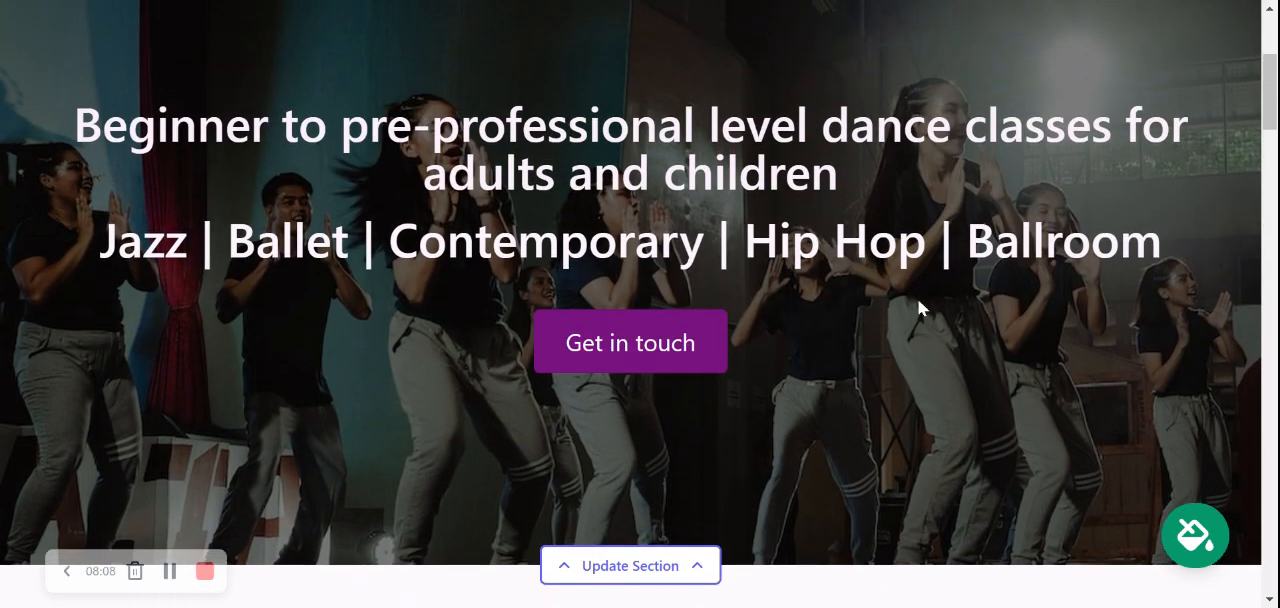
{"action": "scroll", "coordinate": [918, 299], "scroll_direction": "up", "scroll_amount": 2}
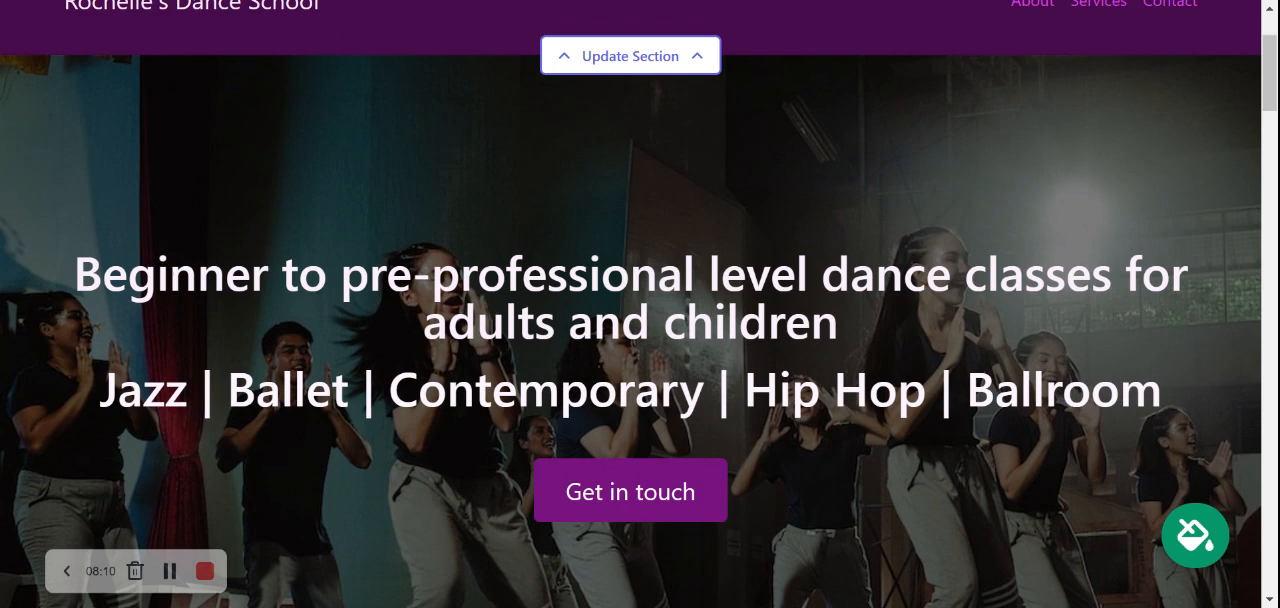
{"action": "scroll", "coordinate": [918, 299], "scroll_direction": "down", "scroll_amount": 4}
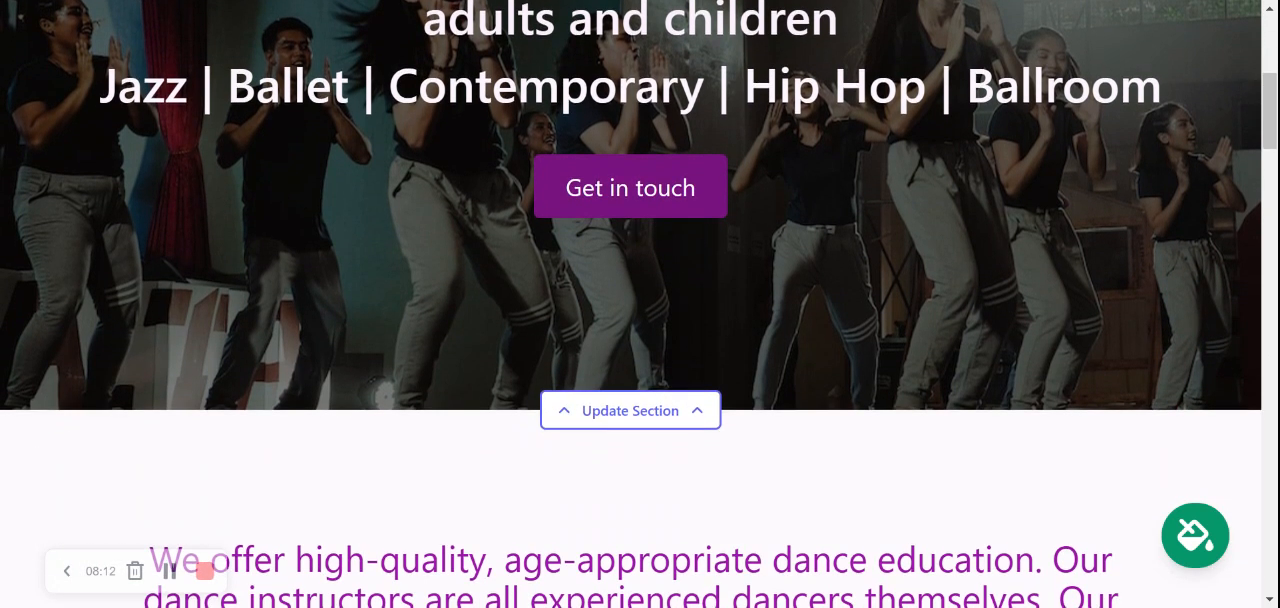
{"action": "left_click", "coordinate": [680, 410]}
{"action": "scroll", "coordinate": [806, 285], "scroll_direction": "down", "scroll_amount": 2}
{"action": "scroll", "coordinate": [810, 292], "scroll_direction": "down", "scroll_amount": 2}
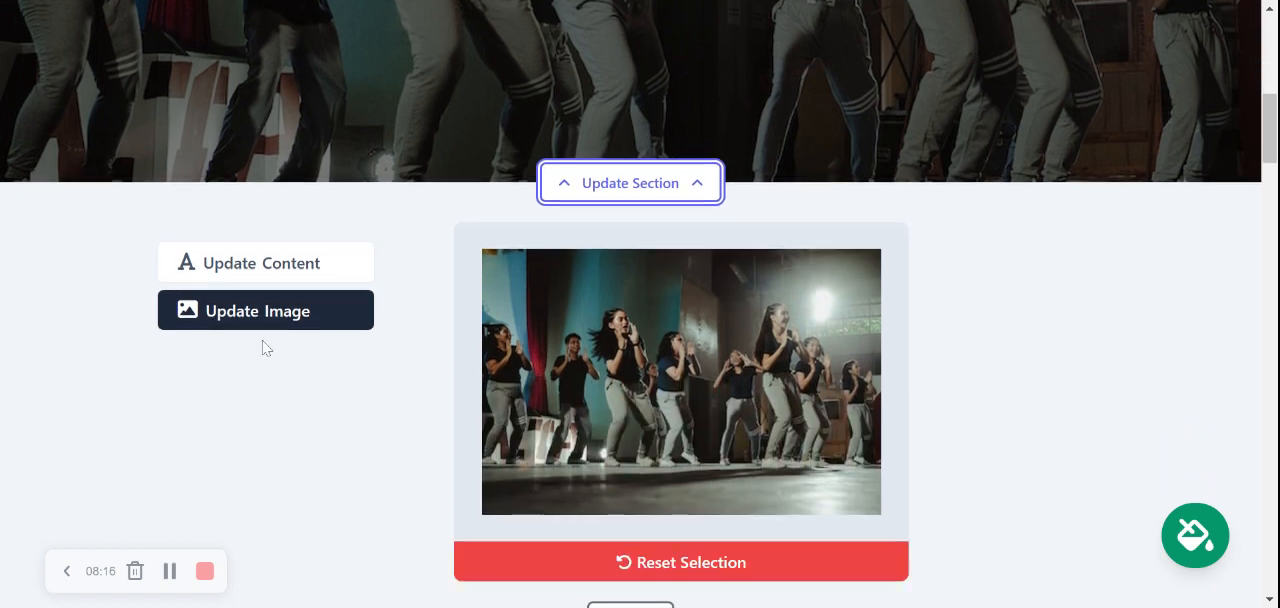
{"action": "left_click", "coordinate": [355, 270]}
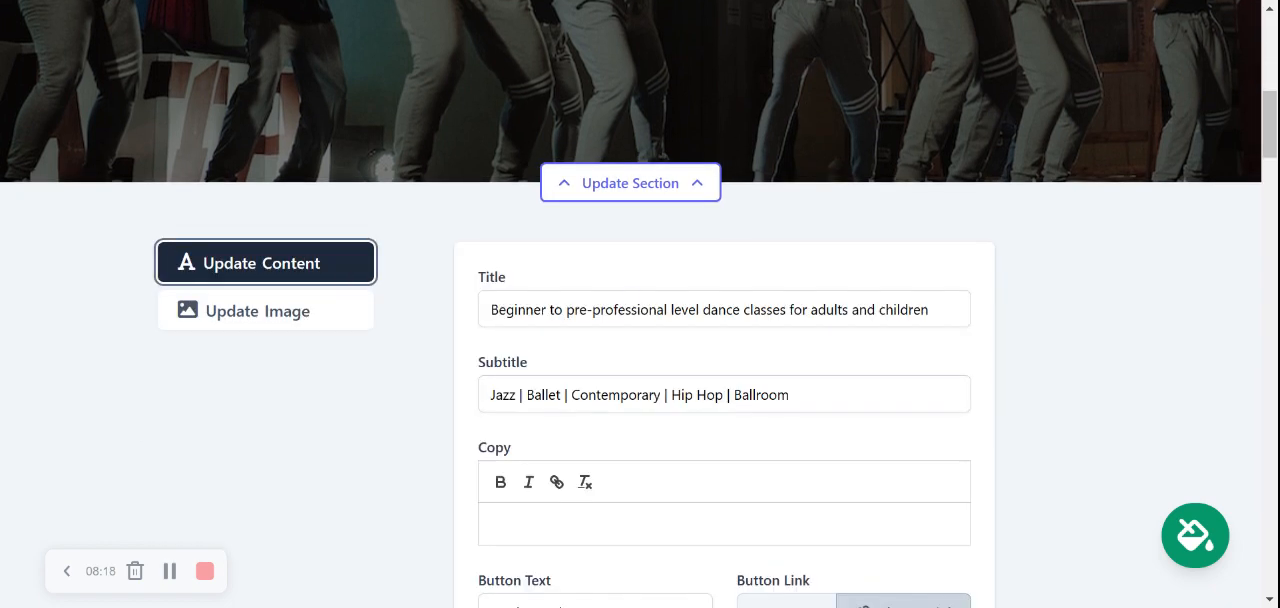
{"action": "scroll", "coordinate": [640, 304], "scroll_direction": "down", "scroll_amount": 3}
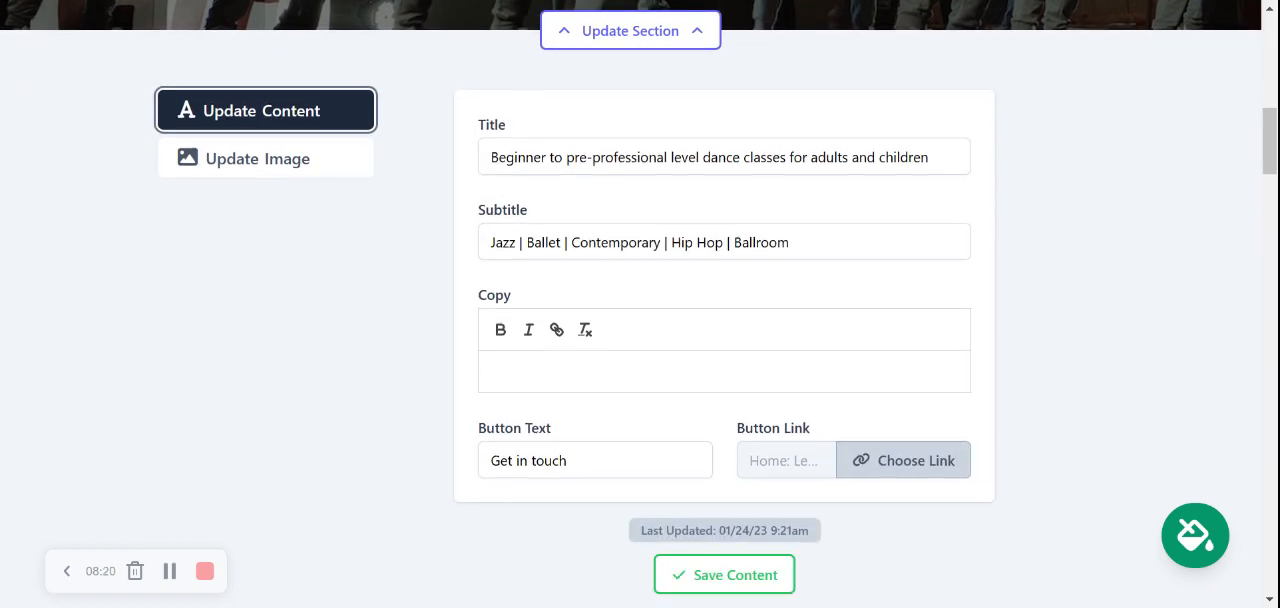
{"action": "scroll", "coordinate": [783, 280], "scroll_direction": "up", "scroll_amount": 7}
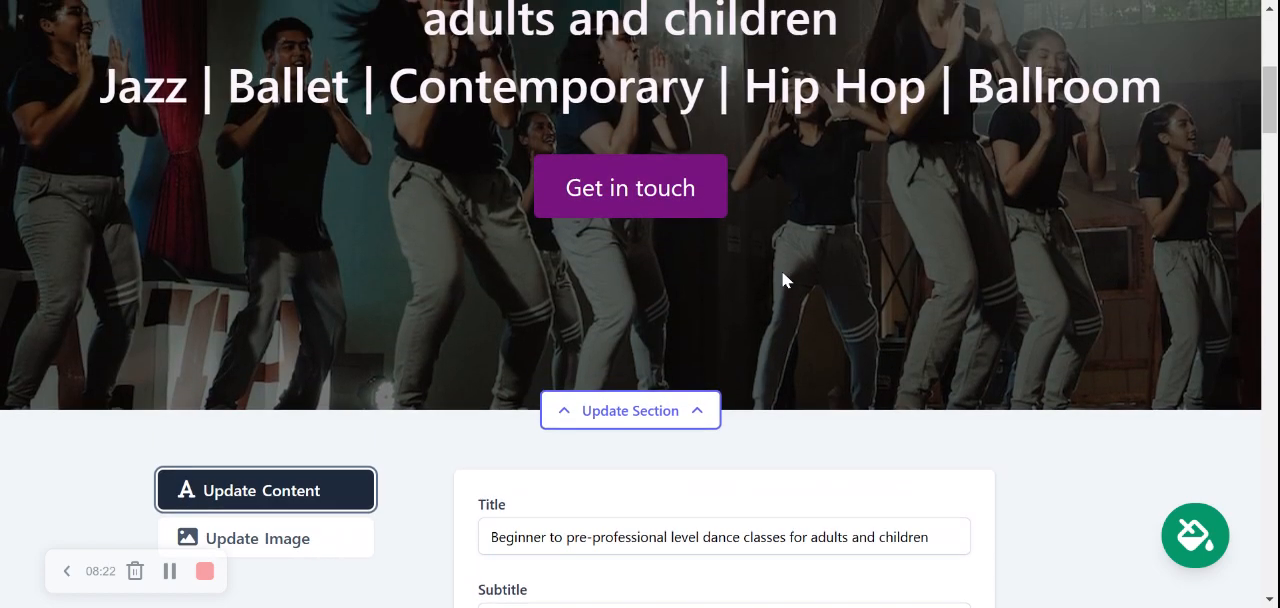
Step: Set the hero section's button text to Contact Us
{"action": "scroll", "coordinate": [600, 175], "scroll_direction": "down", "scroll_amount": 10}
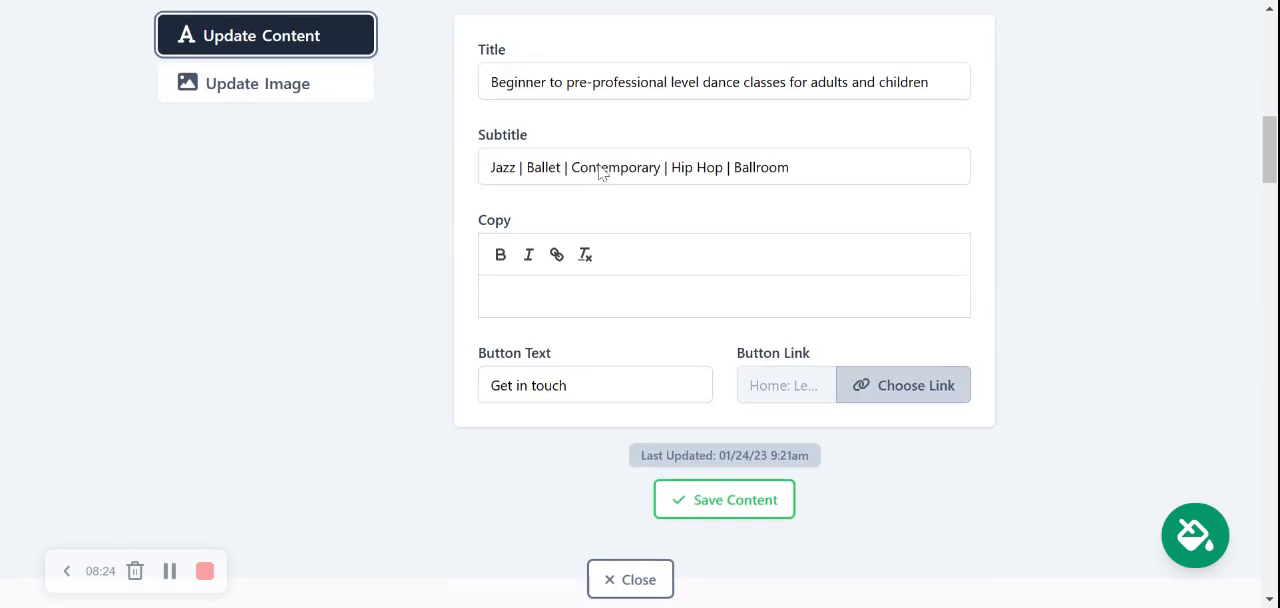
{"action": "left_click", "coordinate": [560, 309]}
{"action": "key", "text": "ctrl+a"}
{"action": "type", "text": "Con"}
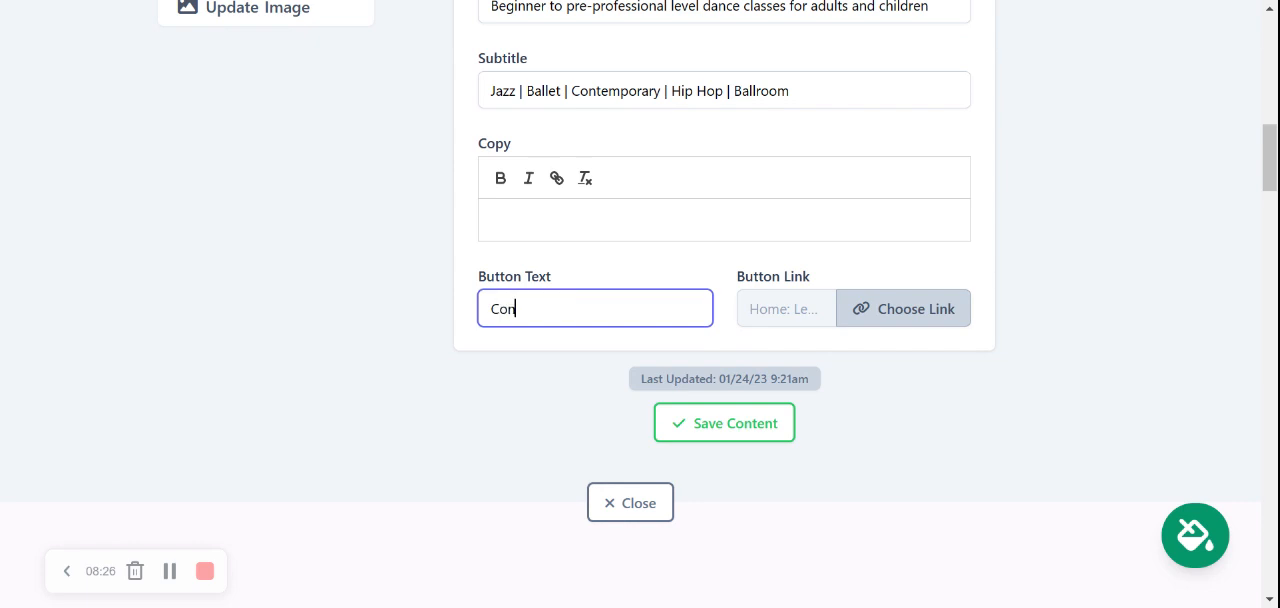
{"action": "type", "text": "tact Us"}
Step: Review the hero button's link options for website sections, actions and PDF files, and confirm the link choice
{"action": "left_click", "coordinate": [889, 325]}
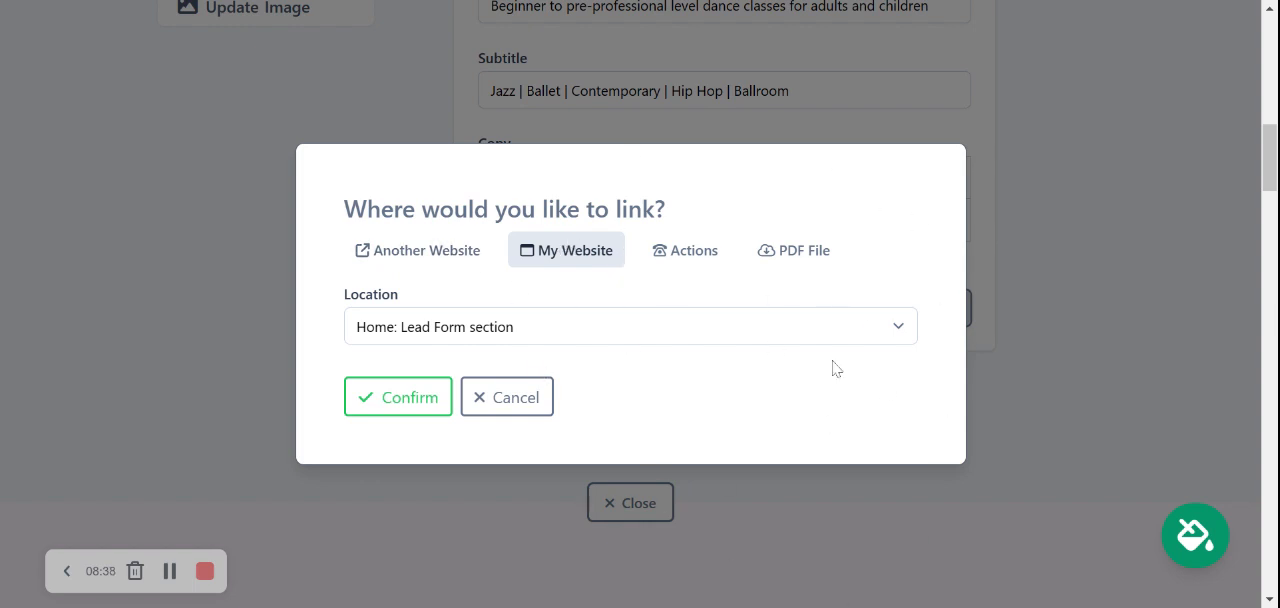
{"action": "left_click", "coordinate": [689, 264]}
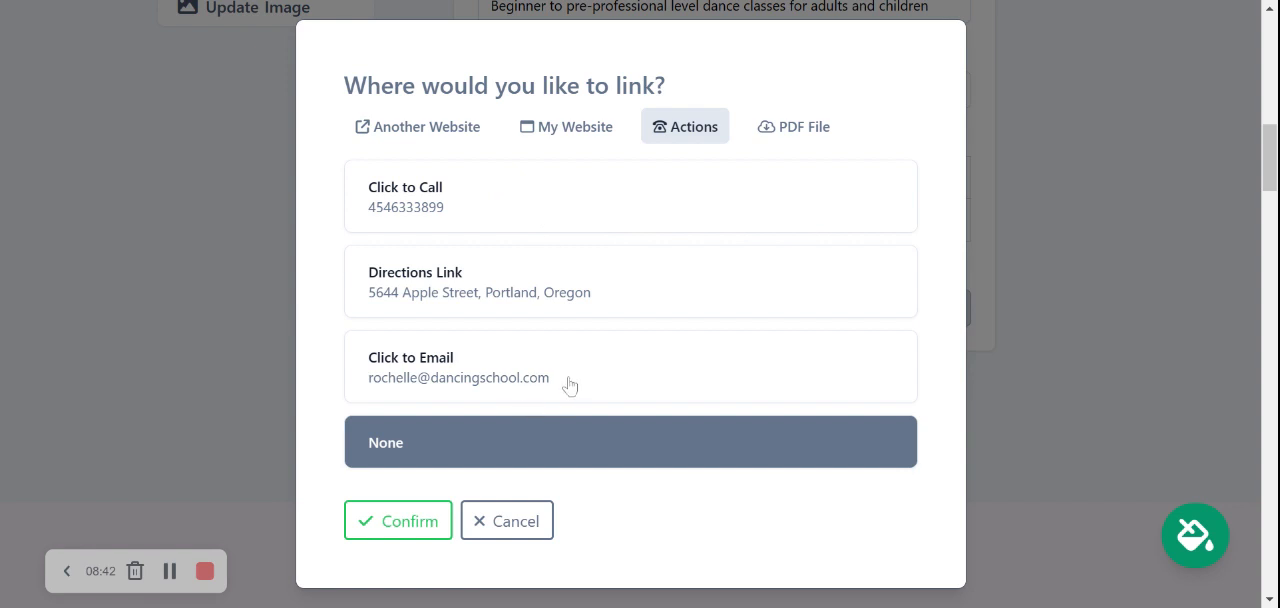
{"action": "left_click", "coordinate": [805, 128]}
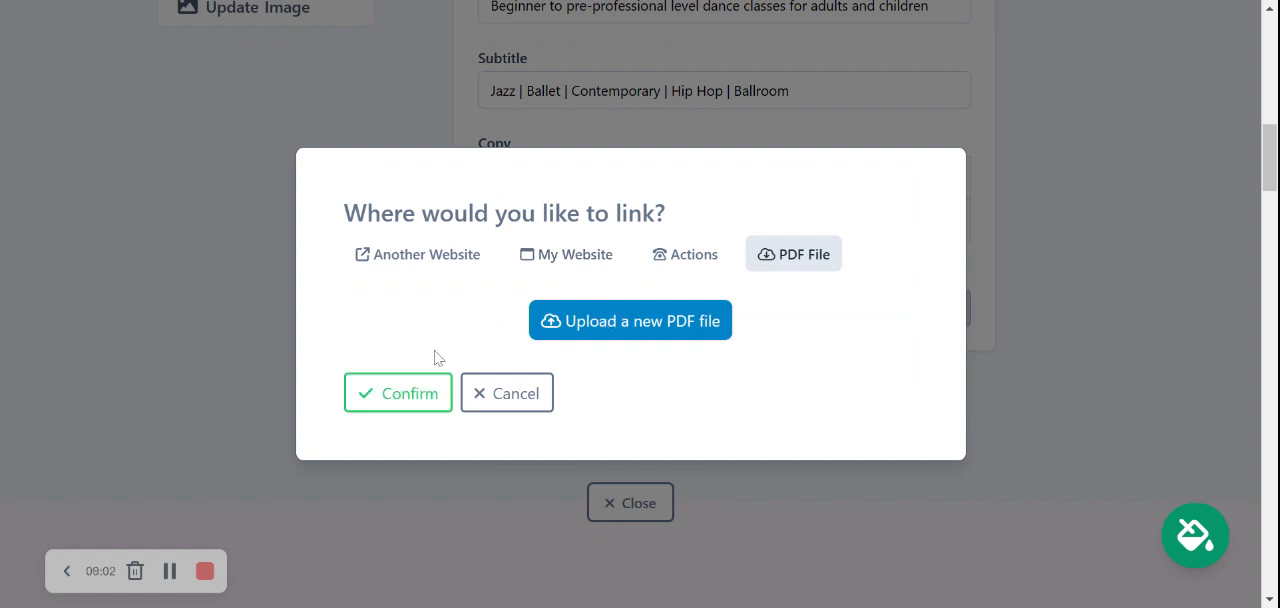
{"action": "left_click", "coordinate": [392, 400]}
Step: Save the hero section's content, close its settings and check the button on the page
{"action": "left_click", "coordinate": [748, 428]}
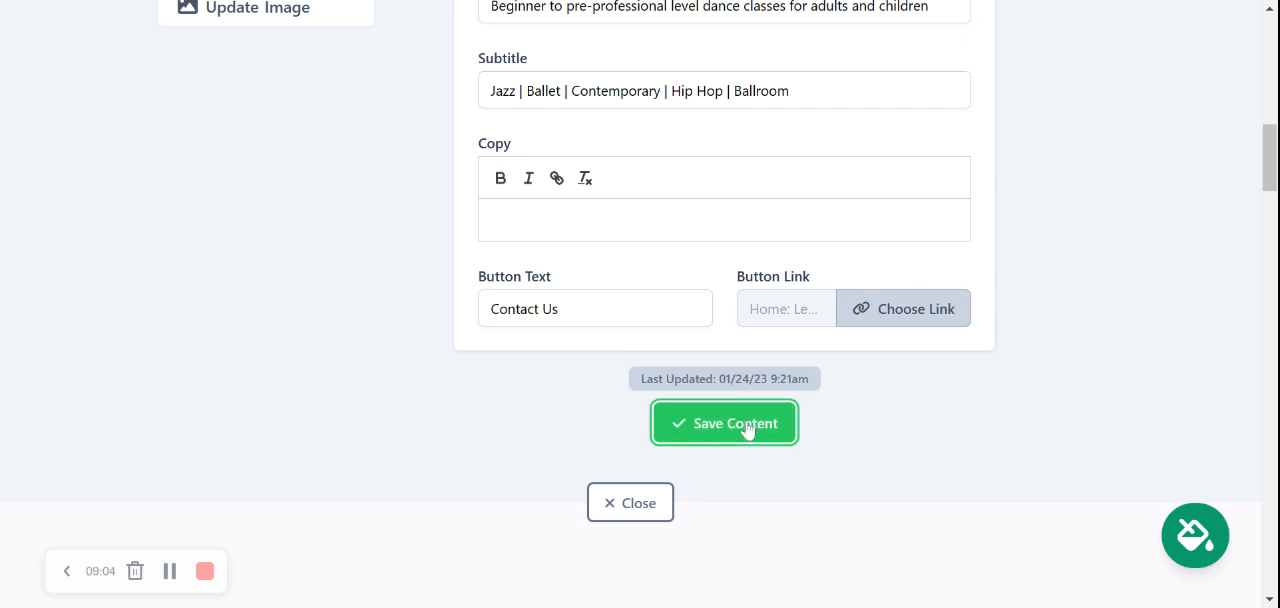
{"action": "left_click", "coordinate": [628, 503]}
{"action": "scroll", "coordinate": [943, 232], "scroll_direction": "up", "scroll_amount": 4}
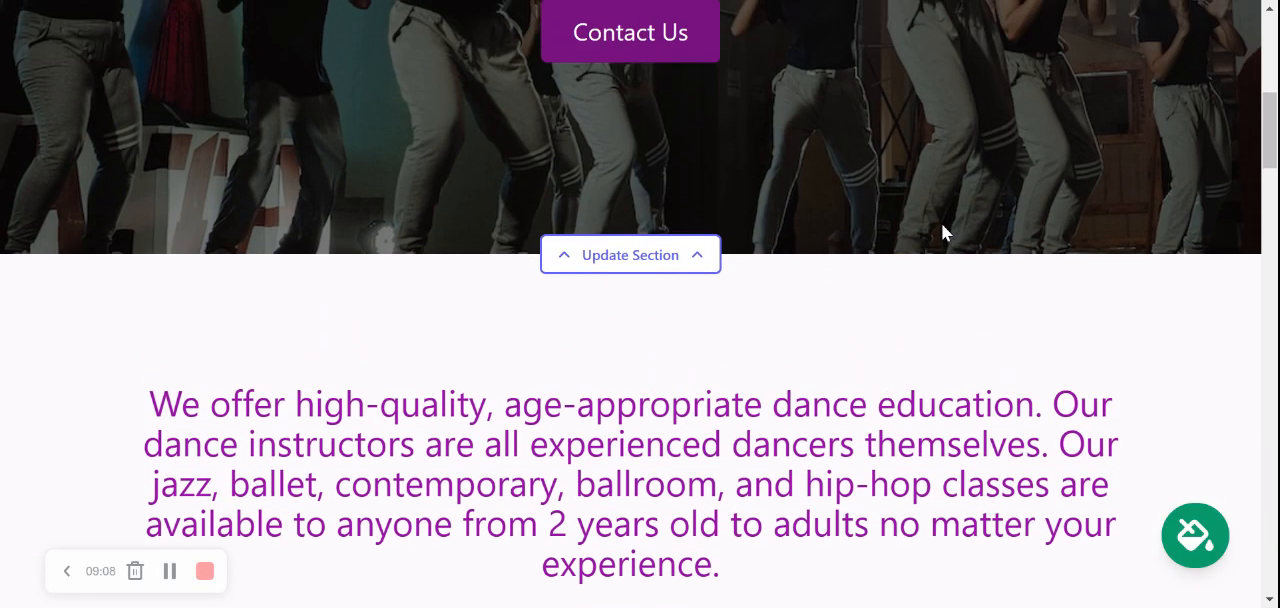
{"action": "scroll", "coordinate": [943, 230], "scroll_direction": "up", "scroll_amount": 2}
Step: Examine the introduction text with its button and the About Us section's text and photo
{"action": "scroll", "coordinate": [943, 230], "scroll_direction": "down", "scroll_amount": 5}
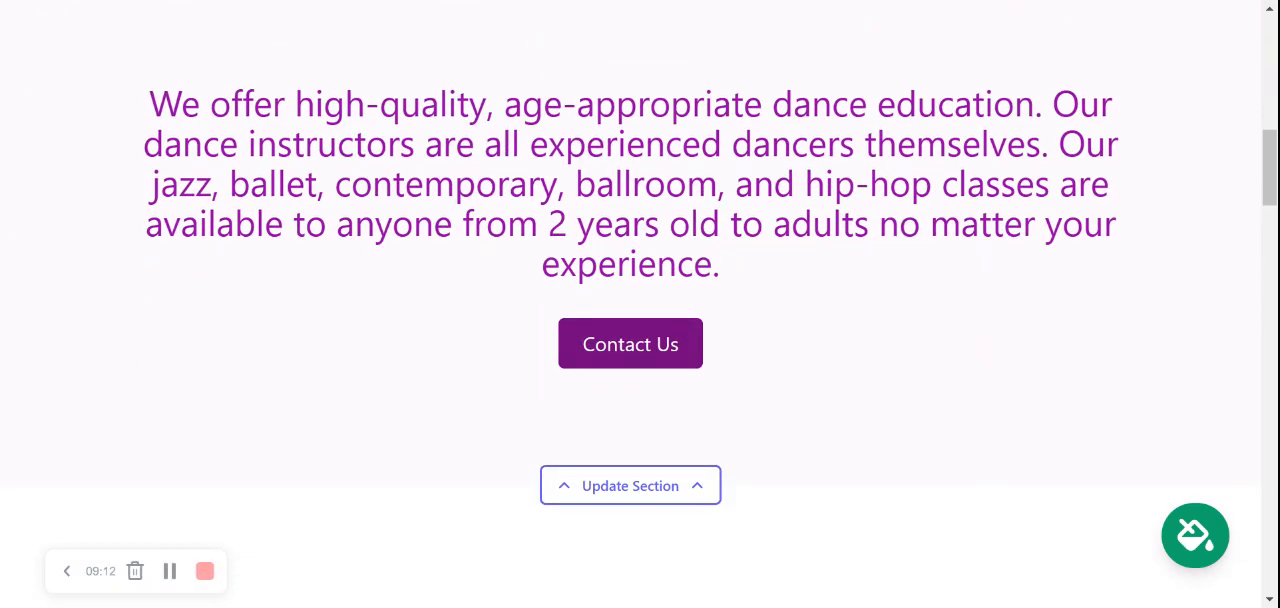
{"action": "left_click_drag", "start_coordinate": [188, 104], "coordinate": [829, 266]}
{"action": "left_click", "coordinate": [829, 266]}
{"action": "left_click_drag", "start_coordinate": [140, 192], "coordinate": [328, 224]}
{"action": "left_click_drag", "start_coordinate": [463, 225], "coordinate": [473, 225]}
{"action": "scroll", "coordinate": [817, 169], "scroll_direction": "down", "scroll_amount": 2}
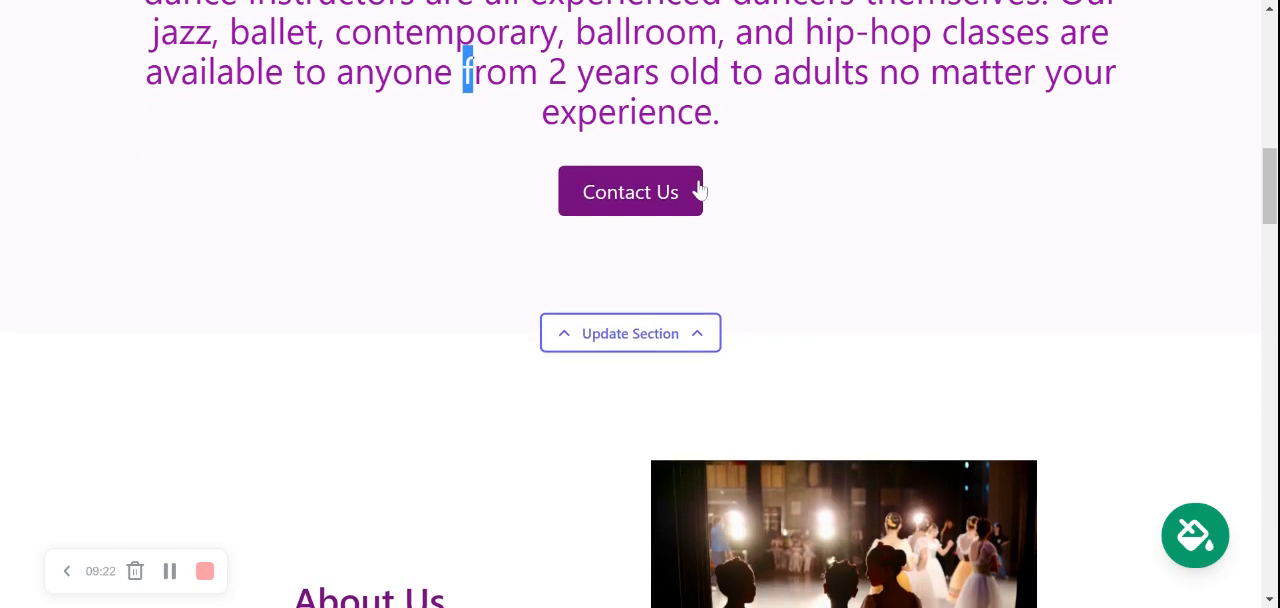
{"action": "scroll", "coordinate": [700, 190], "scroll_direction": "down", "scroll_amount": 5}
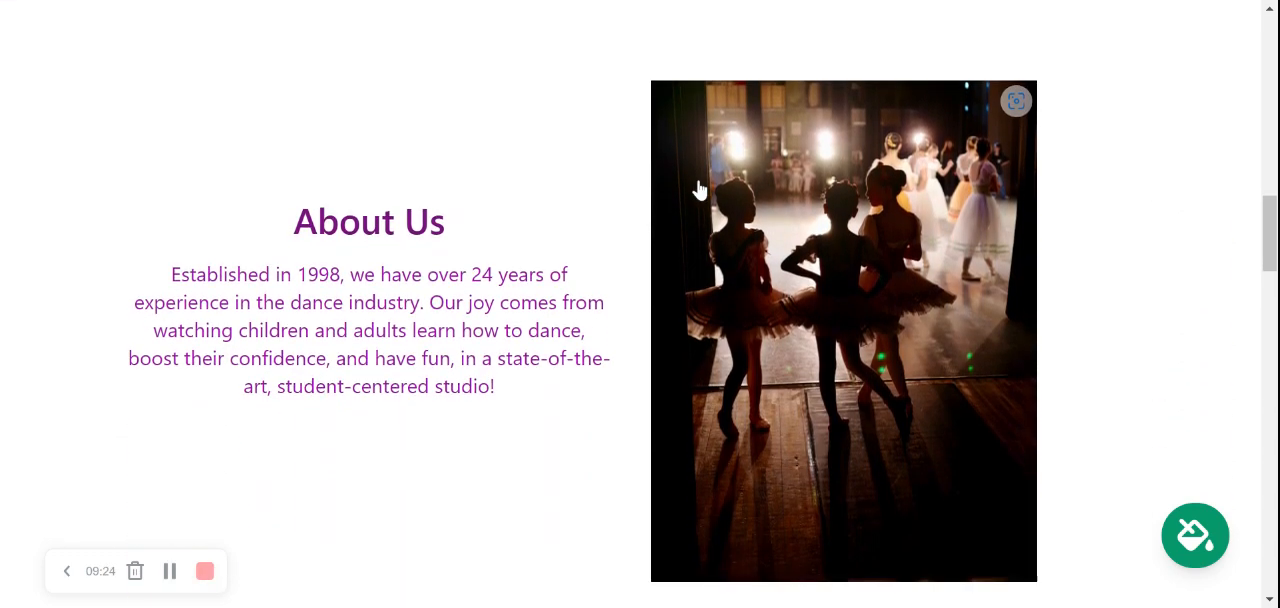
{"action": "scroll", "coordinate": [700, 190], "scroll_direction": "down", "scroll_amount": 1}
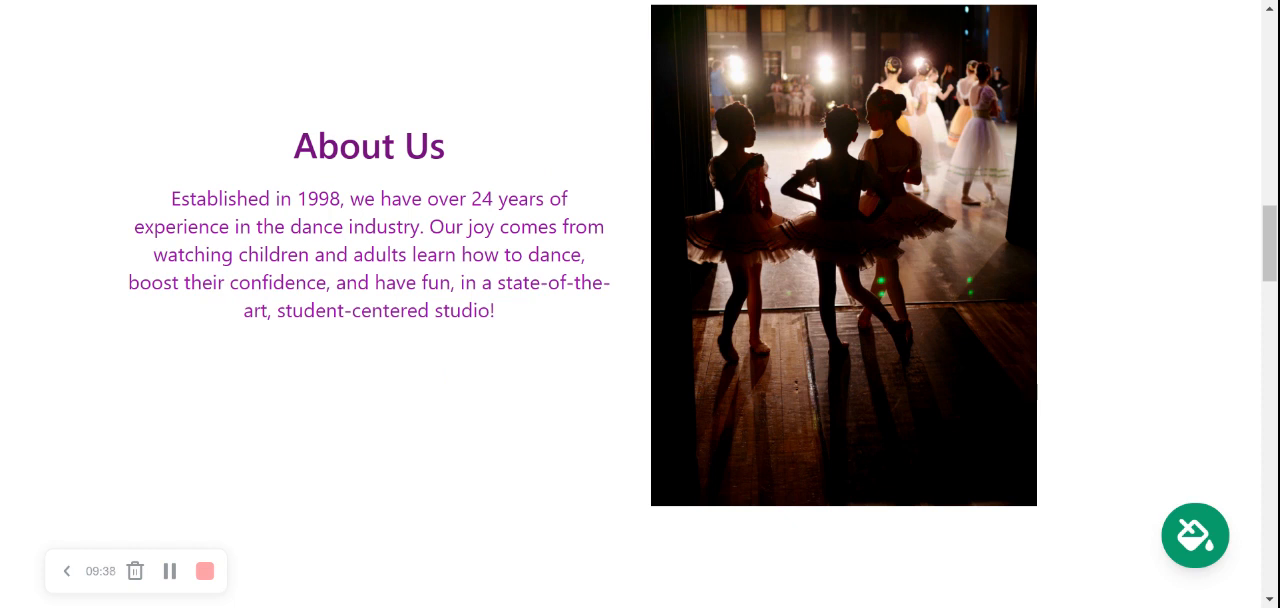
{"action": "scroll", "coordinate": [706, 268], "scroll_direction": "down", "scroll_amount": 1}
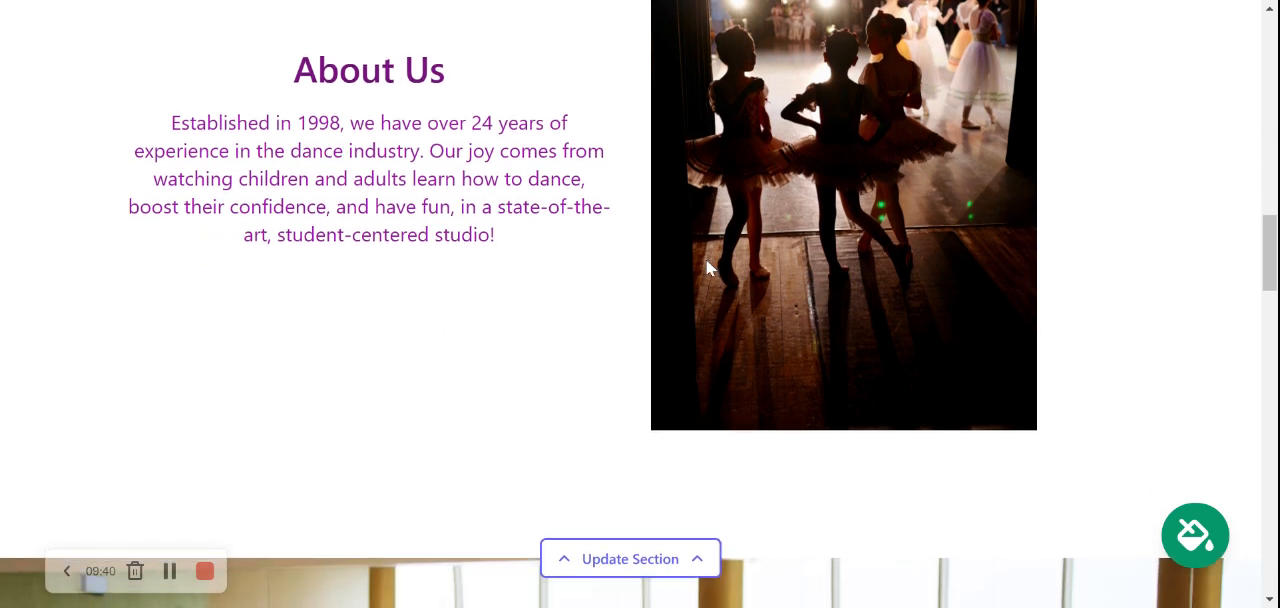
{"action": "scroll", "coordinate": [706, 268], "scroll_direction": "down", "scroll_amount": 1}
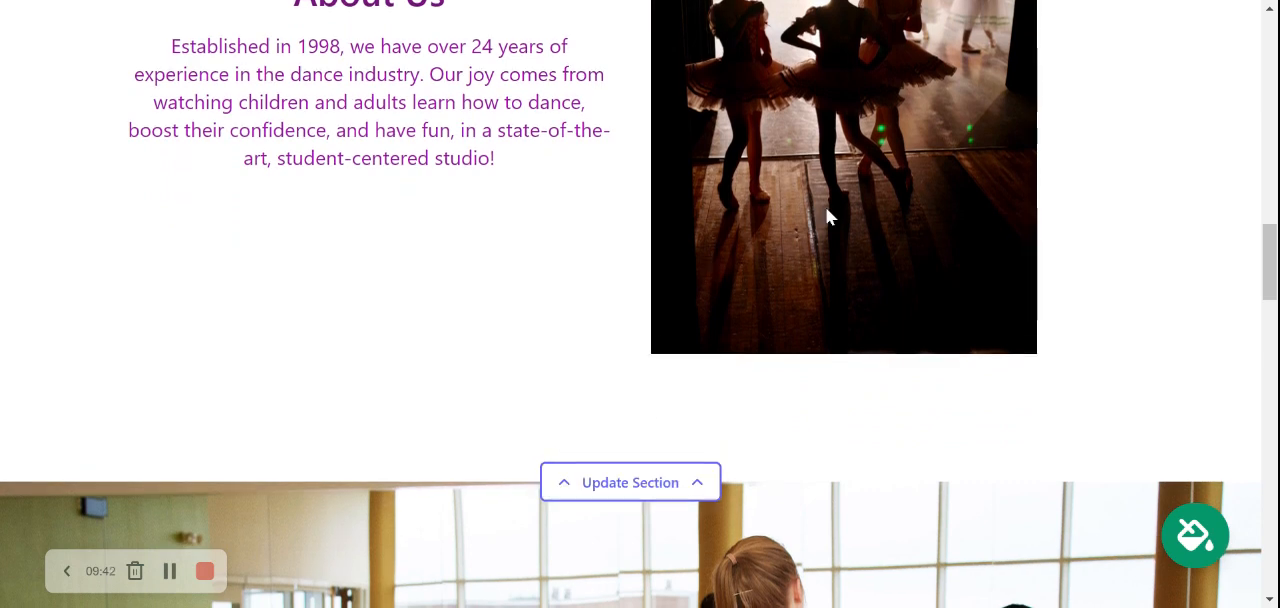
Step: Examine the full-width dance class photo, the What We Offer class descriptions and the Get In Touch contact form
{"action": "scroll", "coordinate": [827, 217], "scroll_direction": "down", "scroll_amount": 7}
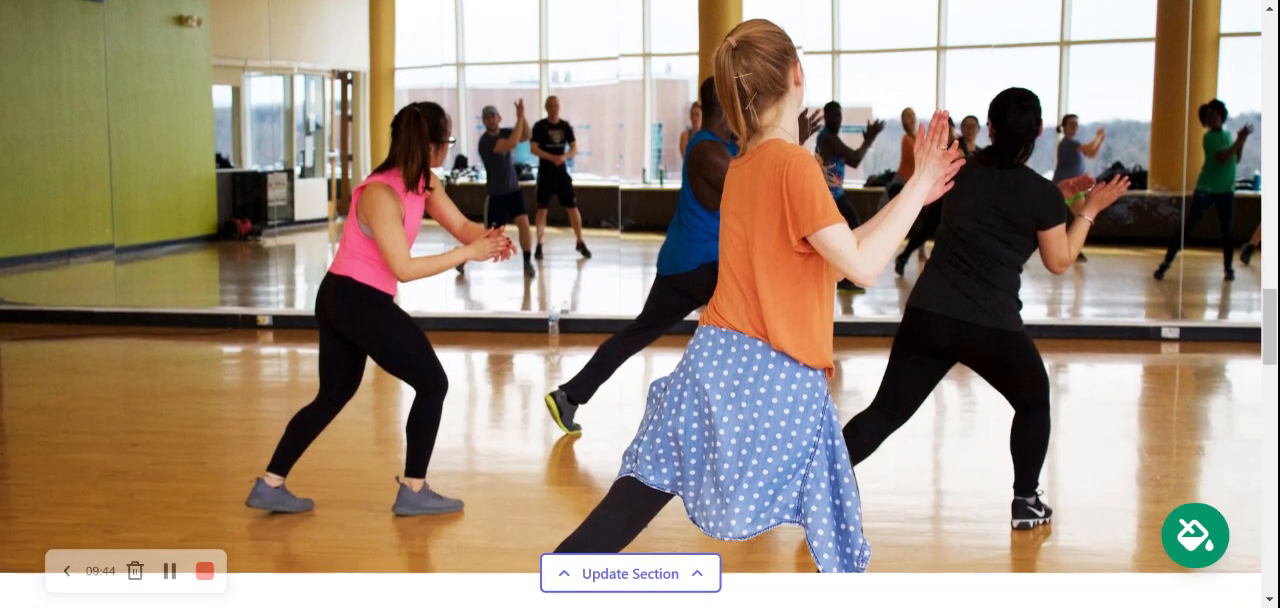
{"action": "scroll", "coordinate": [827, 217], "scroll_direction": "down", "scroll_amount": 1}
{"action": "scroll", "coordinate": [827, 217], "scroll_direction": "up", "scroll_amount": 1}
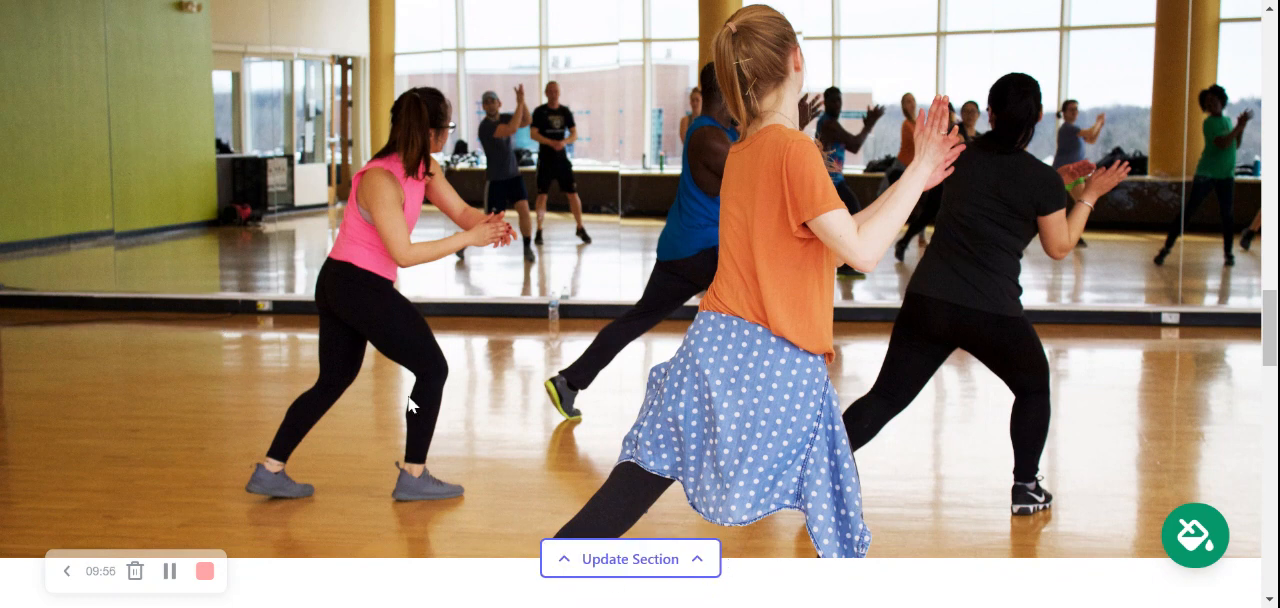
{"action": "scroll", "coordinate": [792, 322], "scroll_direction": "down", "scroll_amount": 2}
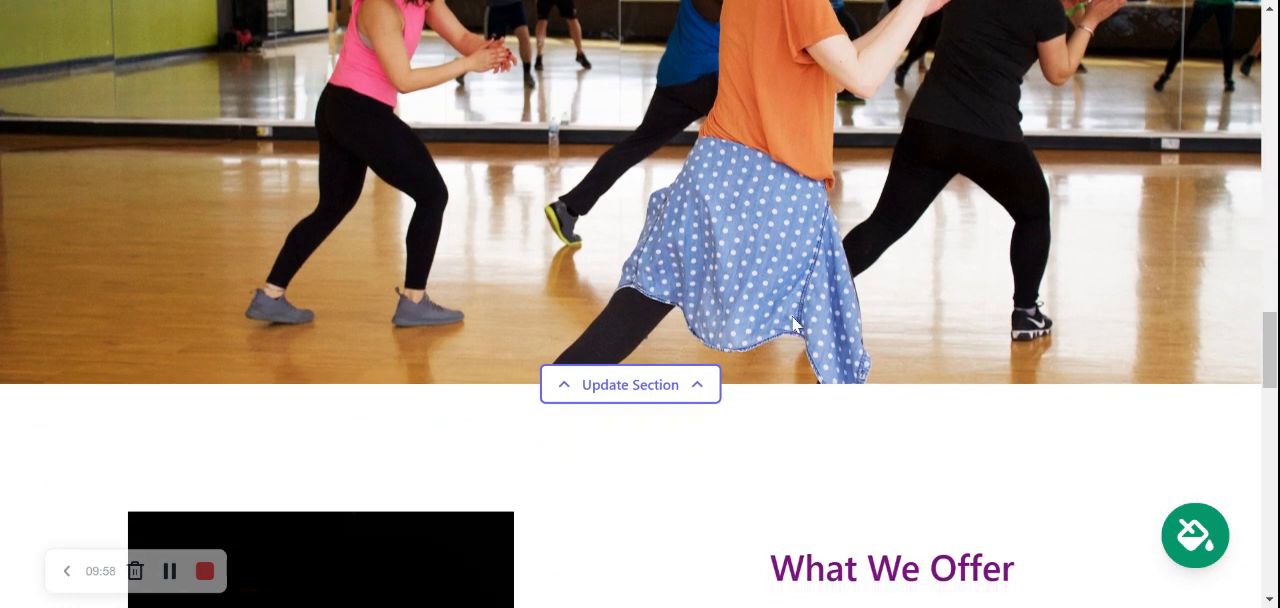
{"action": "scroll", "coordinate": [792, 316], "scroll_direction": "down", "scroll_amount": 4}
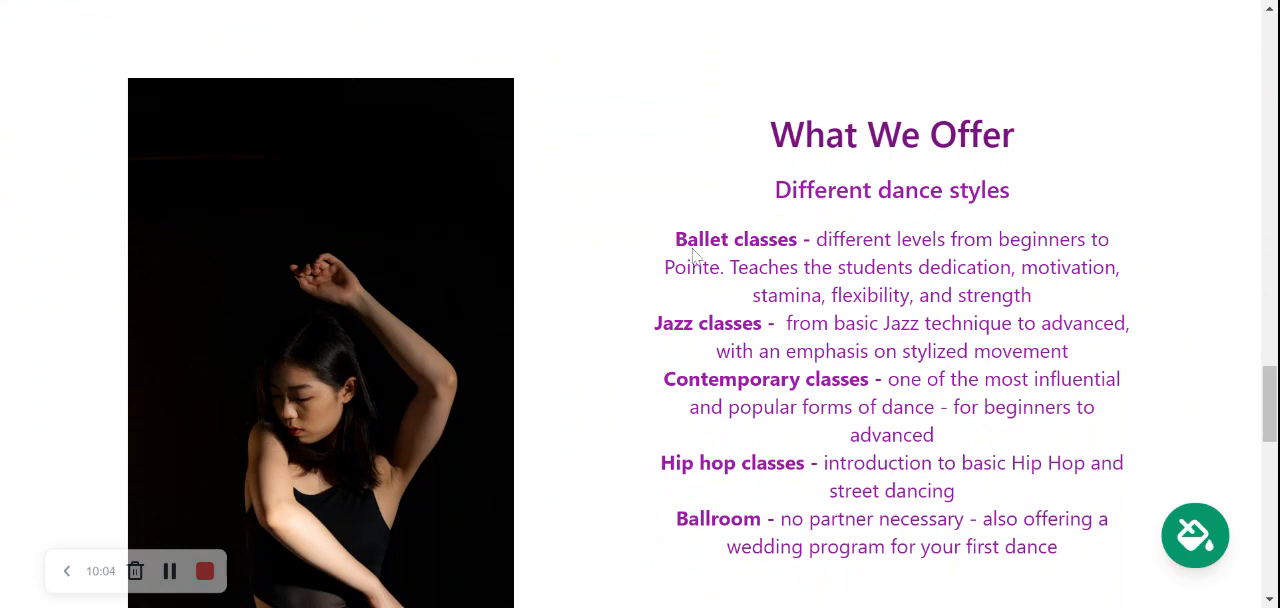
{"action": "left_click_drag", "start_coordinate": [672, 238], "coordinate": [942, 548]}
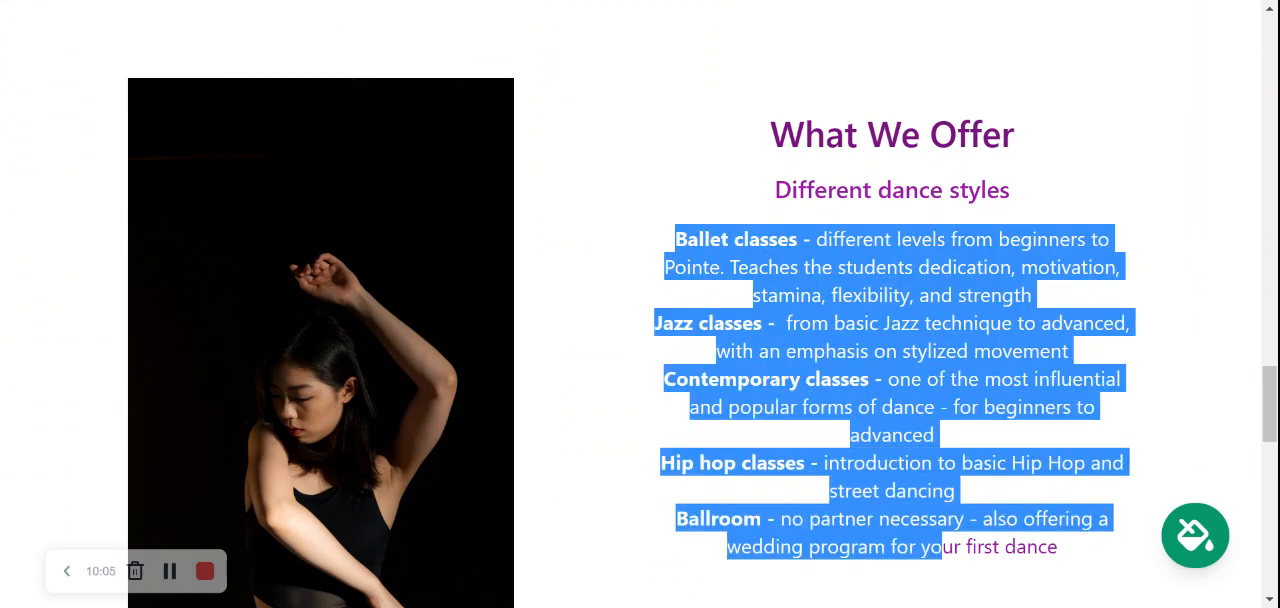
{"action": "left_click", "coordinate": [816, 452]}
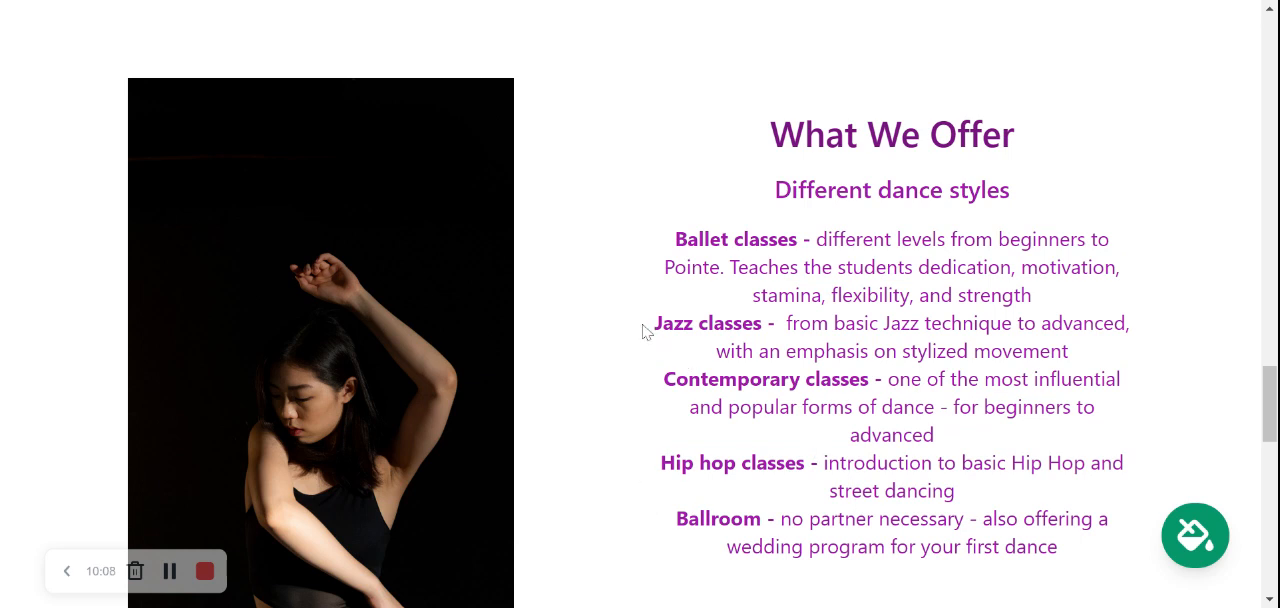
{"action": "scroll", "coordinate": [645, 332], "scroll_direction": "down", "scroll_amount": 3}
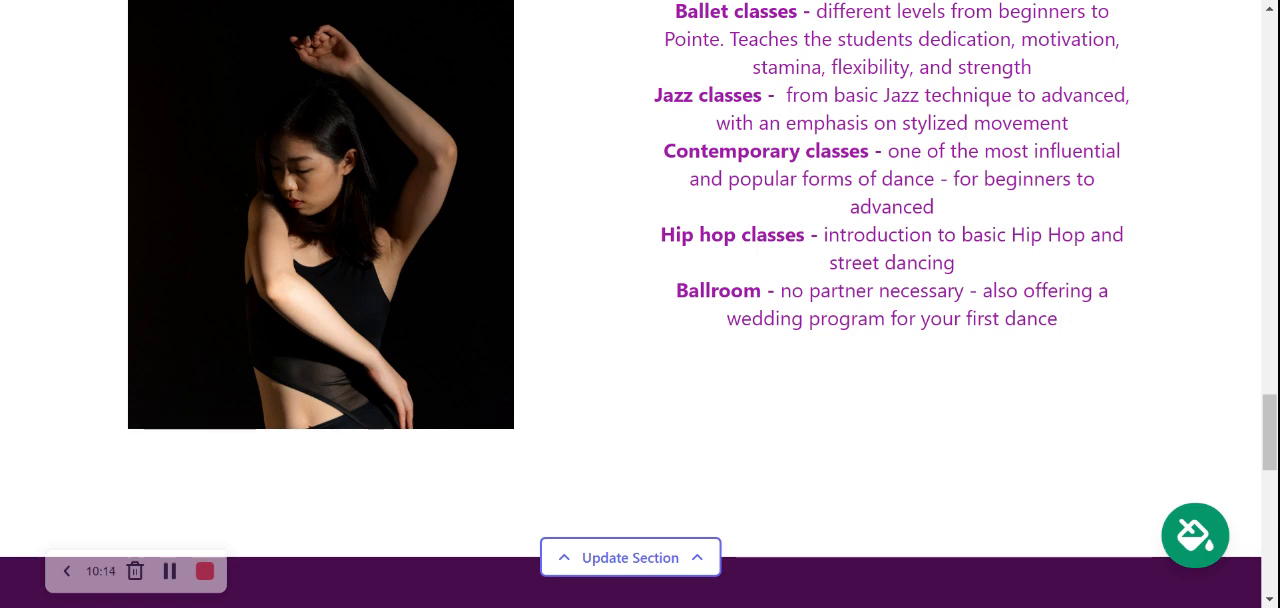
{"action": "scroll", "coordinate": [631, 289], "scroll_direction": "down", "scroll_amount": 5}
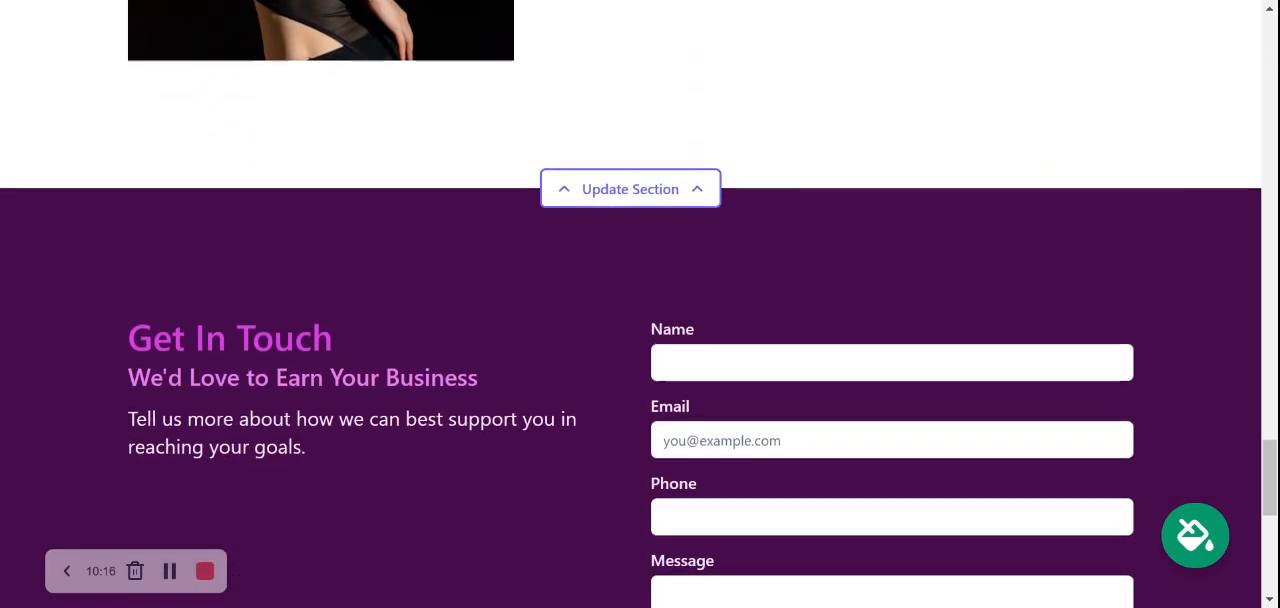
{"action": "scroll", "coordinate": [631, 289], "scroll_direction": "down", "scroll_amount": 2}
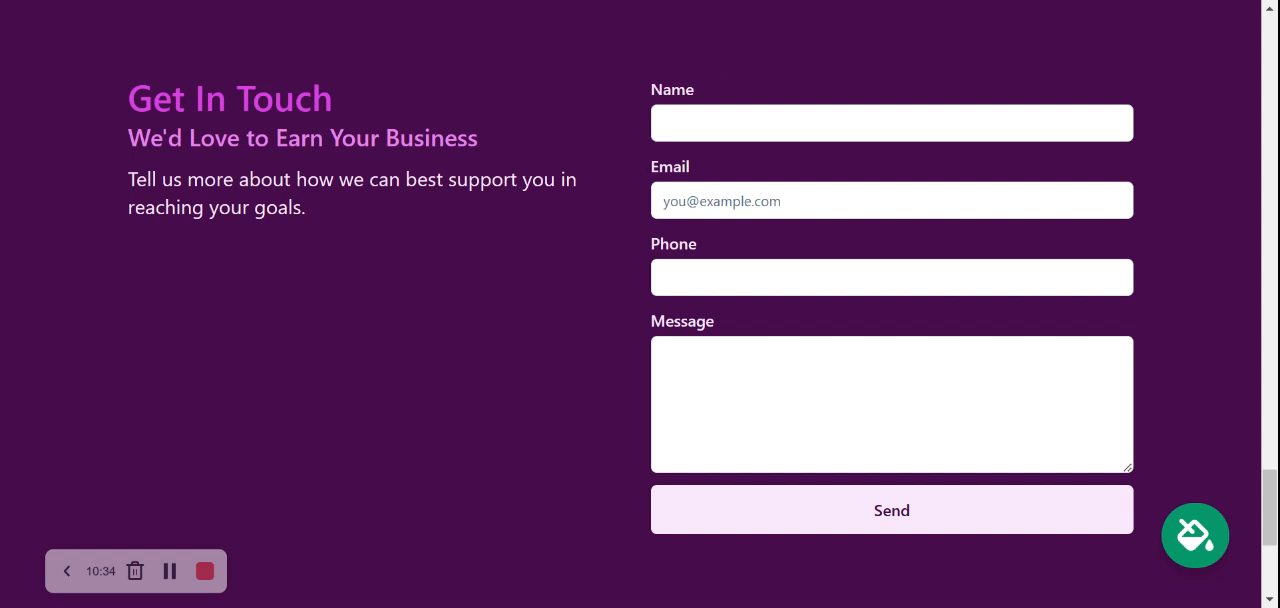
{"action": "scroll", "coordinate": [1268, 508], "scroll_direction": "down", "scroll_amount": 2}
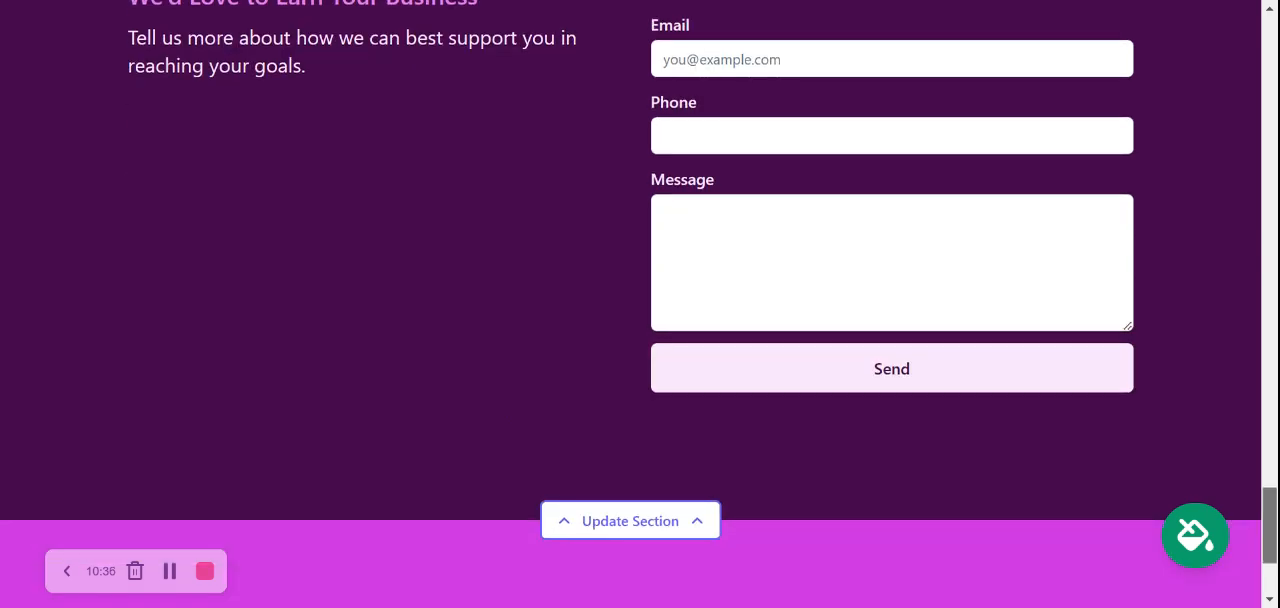
Step: Stop editing the website and review the site dashboard's domain, leads, location, hours and social link cards
{"action": "left_click_drag", "start_coordinate": [1269, 525], "coordinate": [1269, 54]}
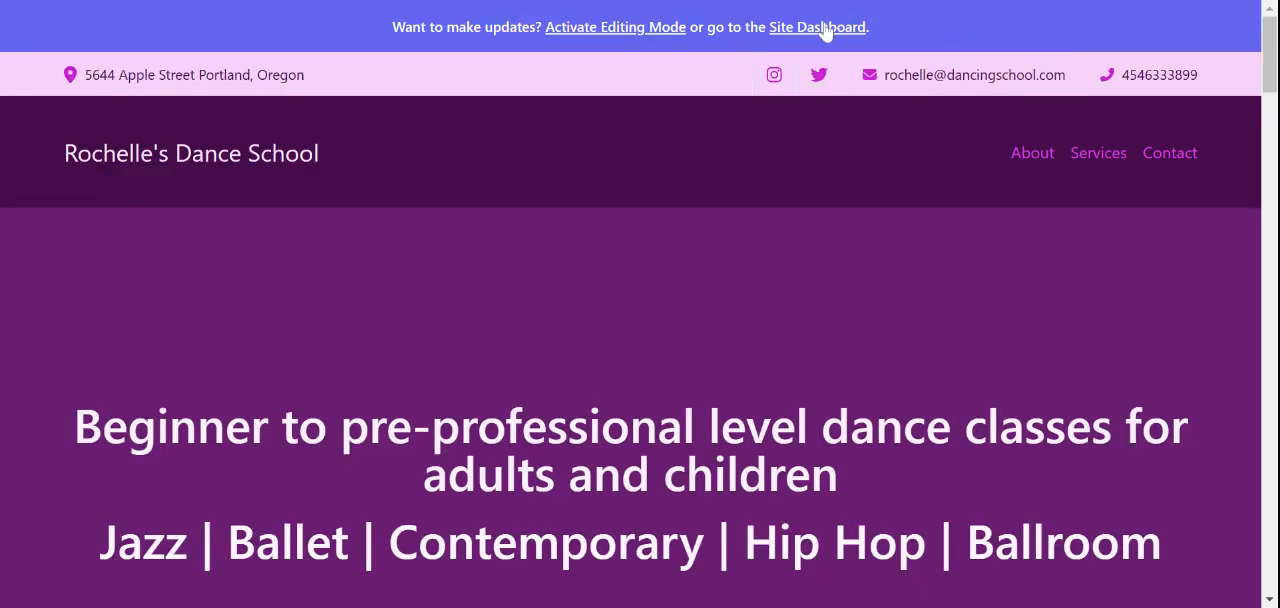
{"action": "left_click", "coordinate": [817, 27]}
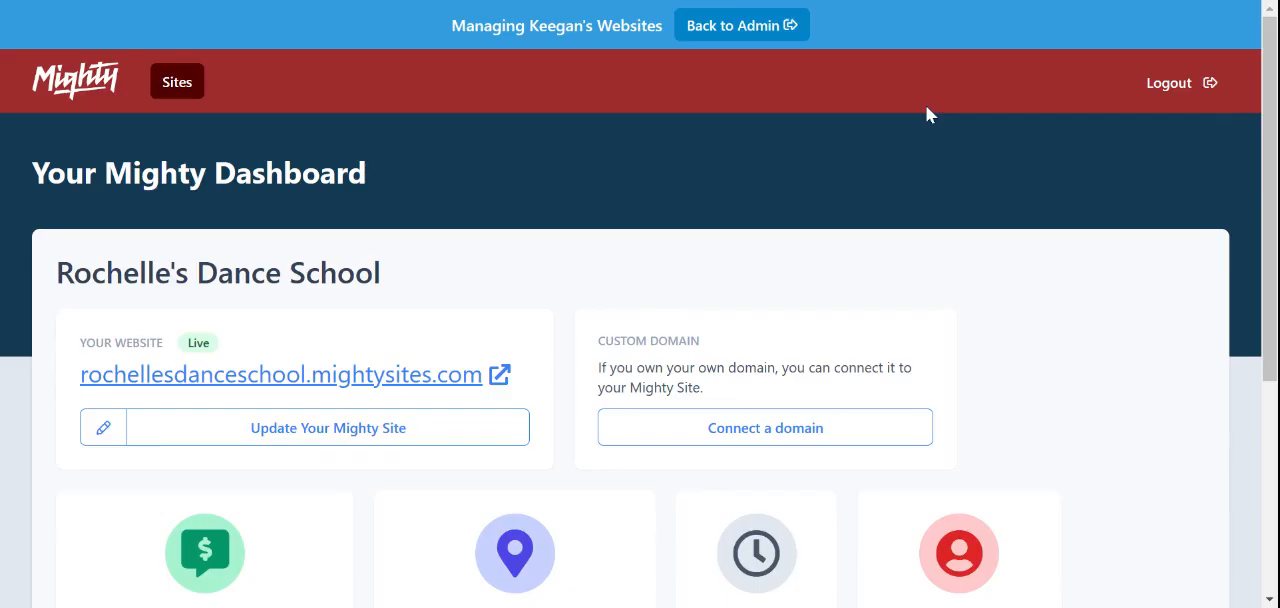
{"action": "scroll", "coordinate": [926, 114], "scroll_direction": "down", "scroll_amount": 4}
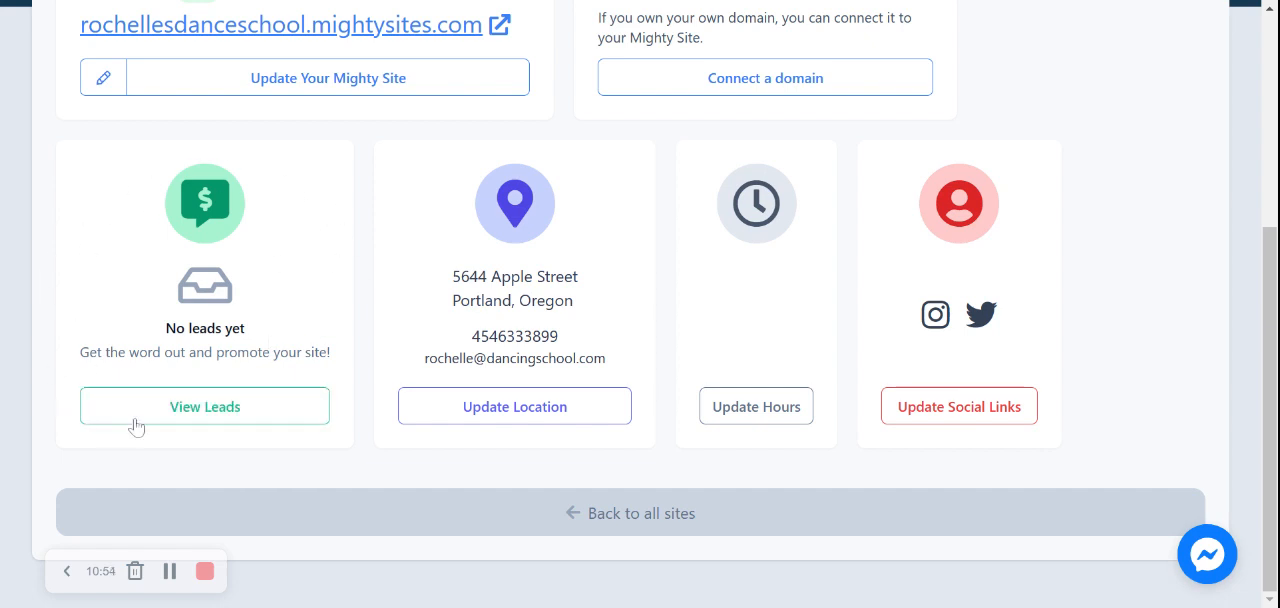
{"action": "scroll", "coordinate": [640, 304], "scroll_direction": "up", "scroll_amount": 2}
{"action": "scroll", "coordinate": [640, 304], "scroll_direction": "up", "scroll_amount": 2}
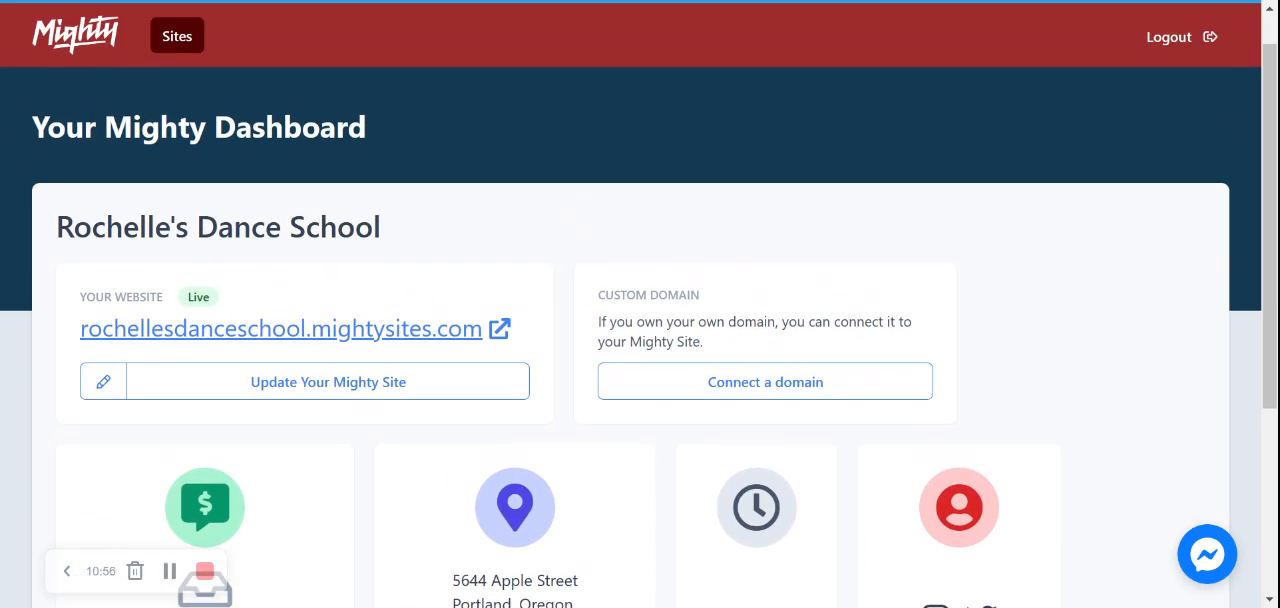